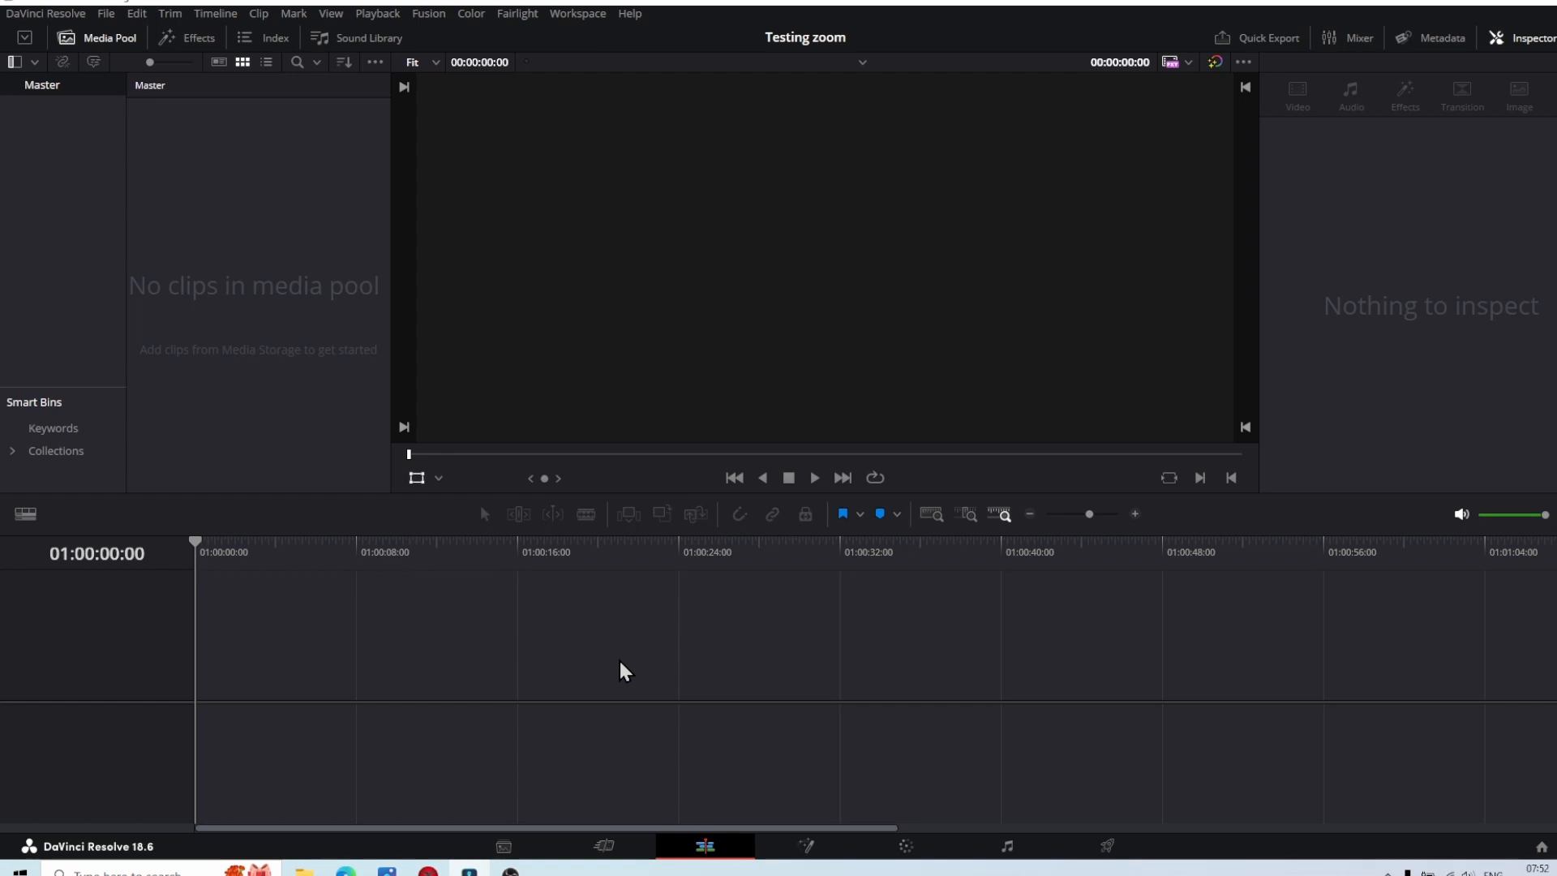
key("XF86AudioLowerVolume")
key("XF86AudioLowerVolume")
key("XF86AudioLowerVolume")
key("XF86AudioLowerVolume")
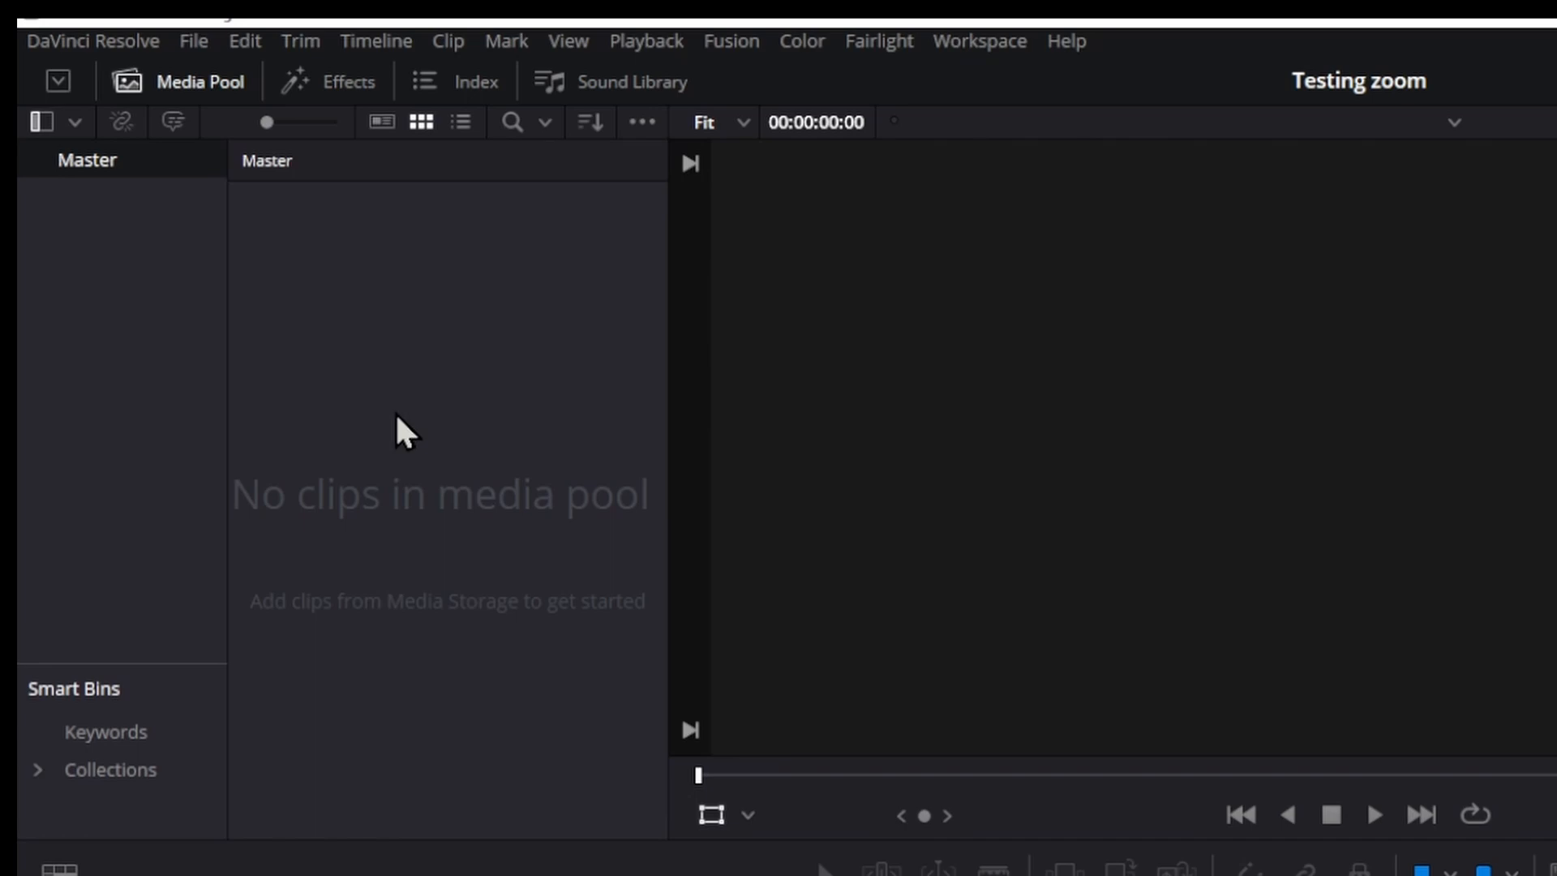
- Import SElf.mp4 into the media pool and keep the project's existing frame rate
right_click(391, 381)
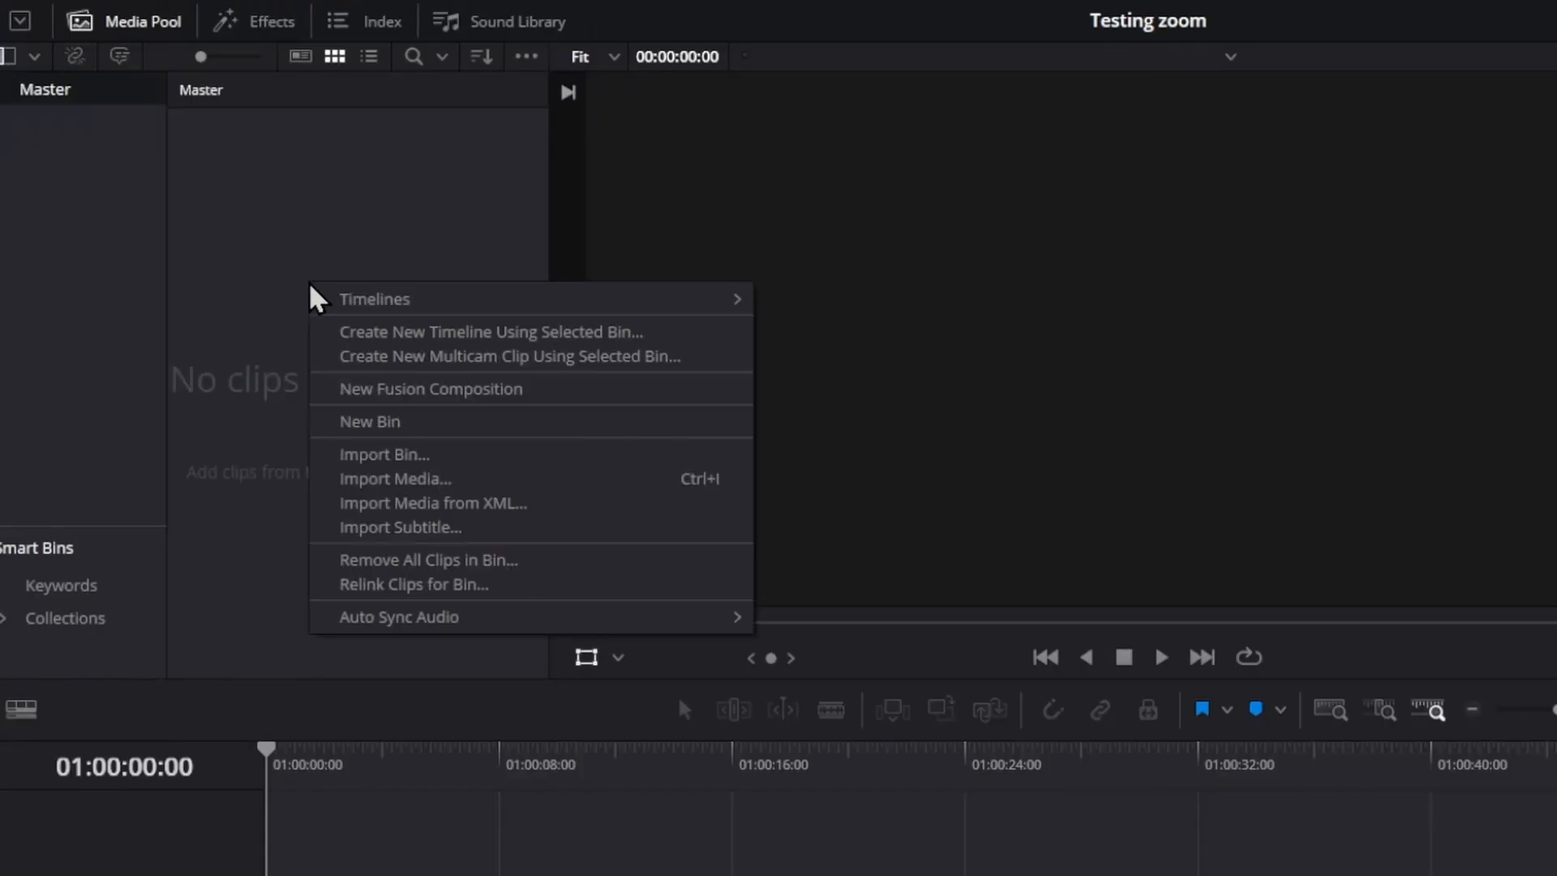
left_click(410, 478)
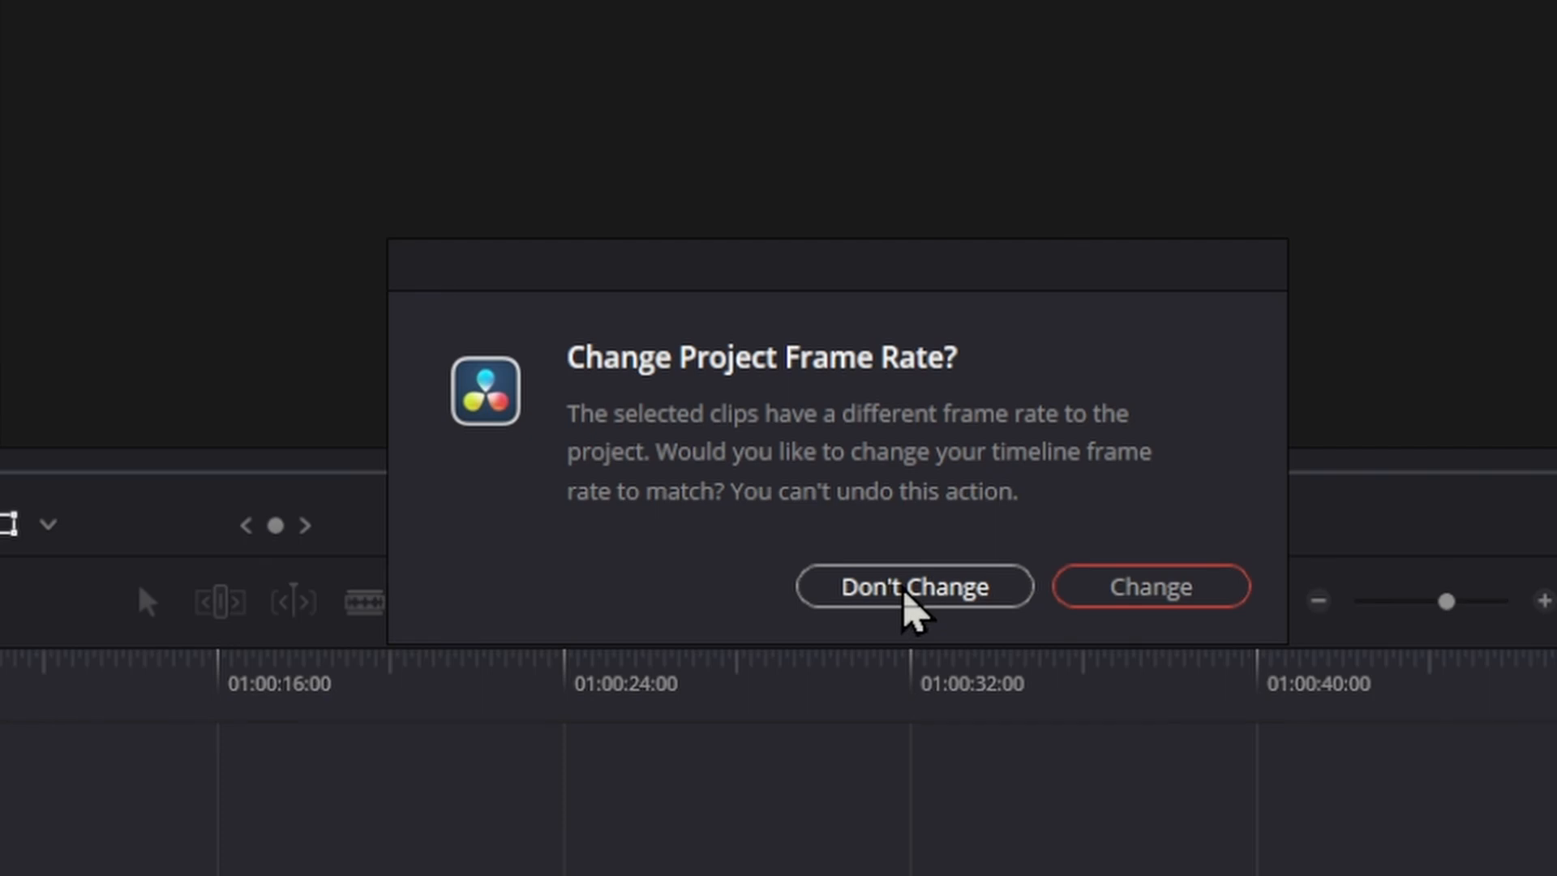
left_click(912, 588)
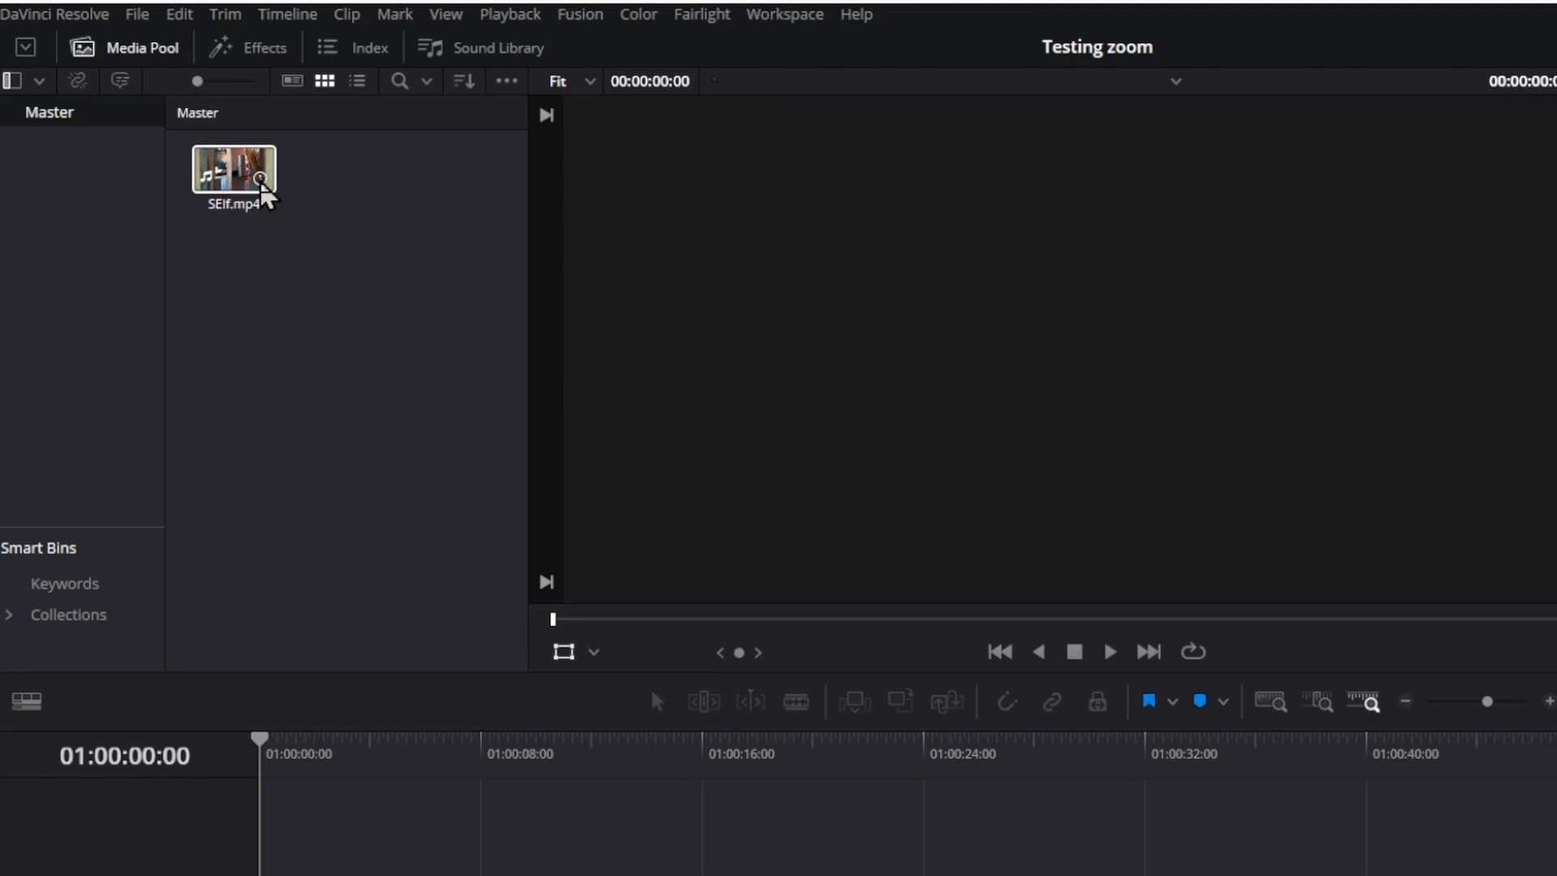
- Place SElf.mp4 from the media pool on the empty timeline and turn off the viewer's transform overlay
mouse_move(266, 191)
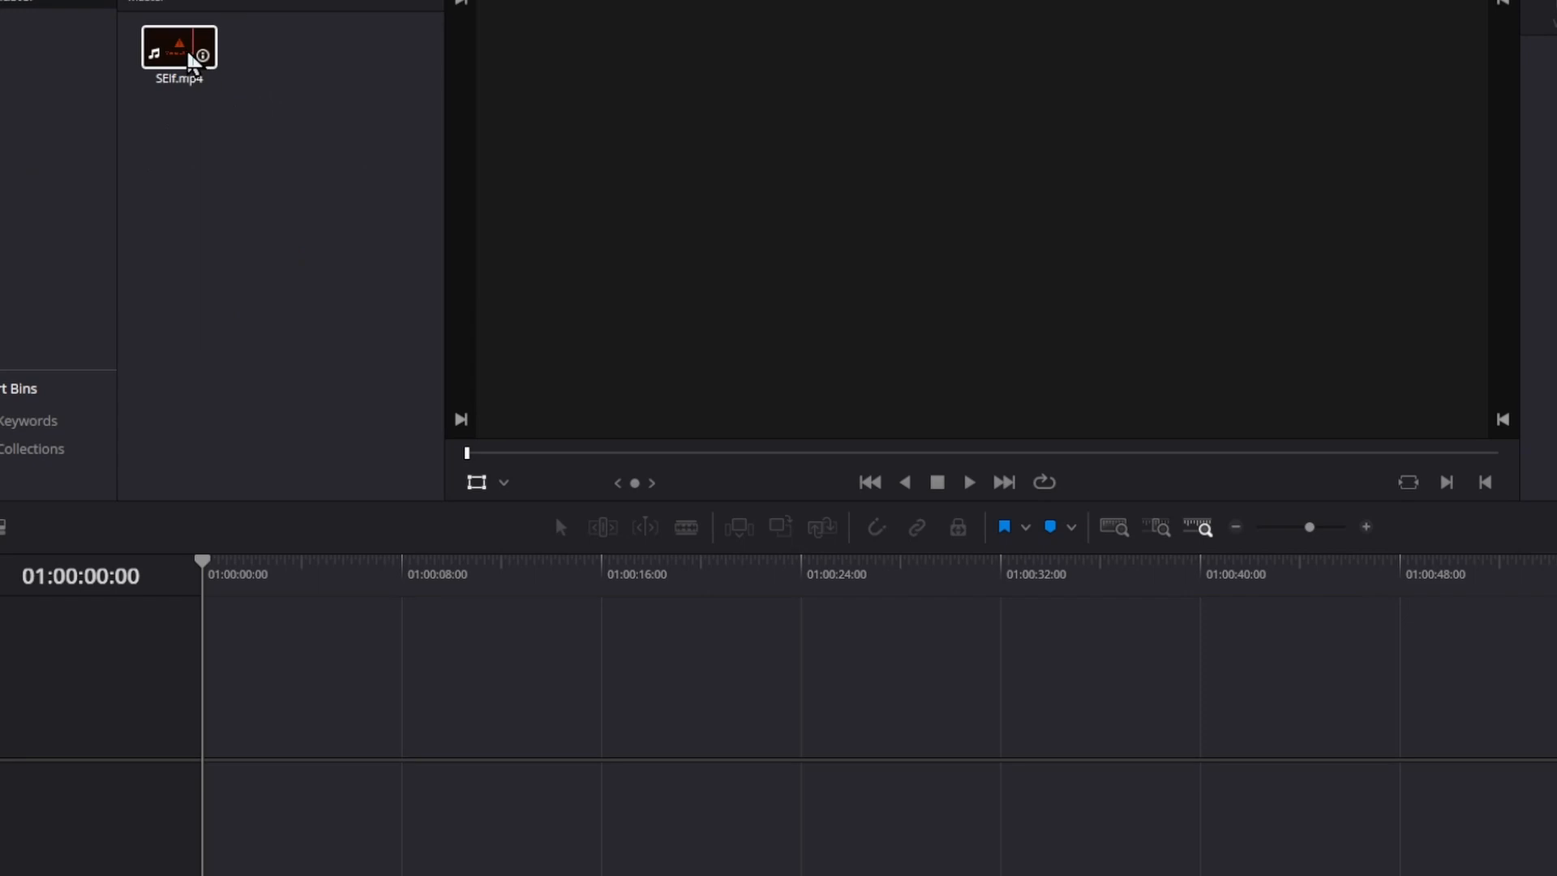
left_click_drag(191, 50, 296, 705)
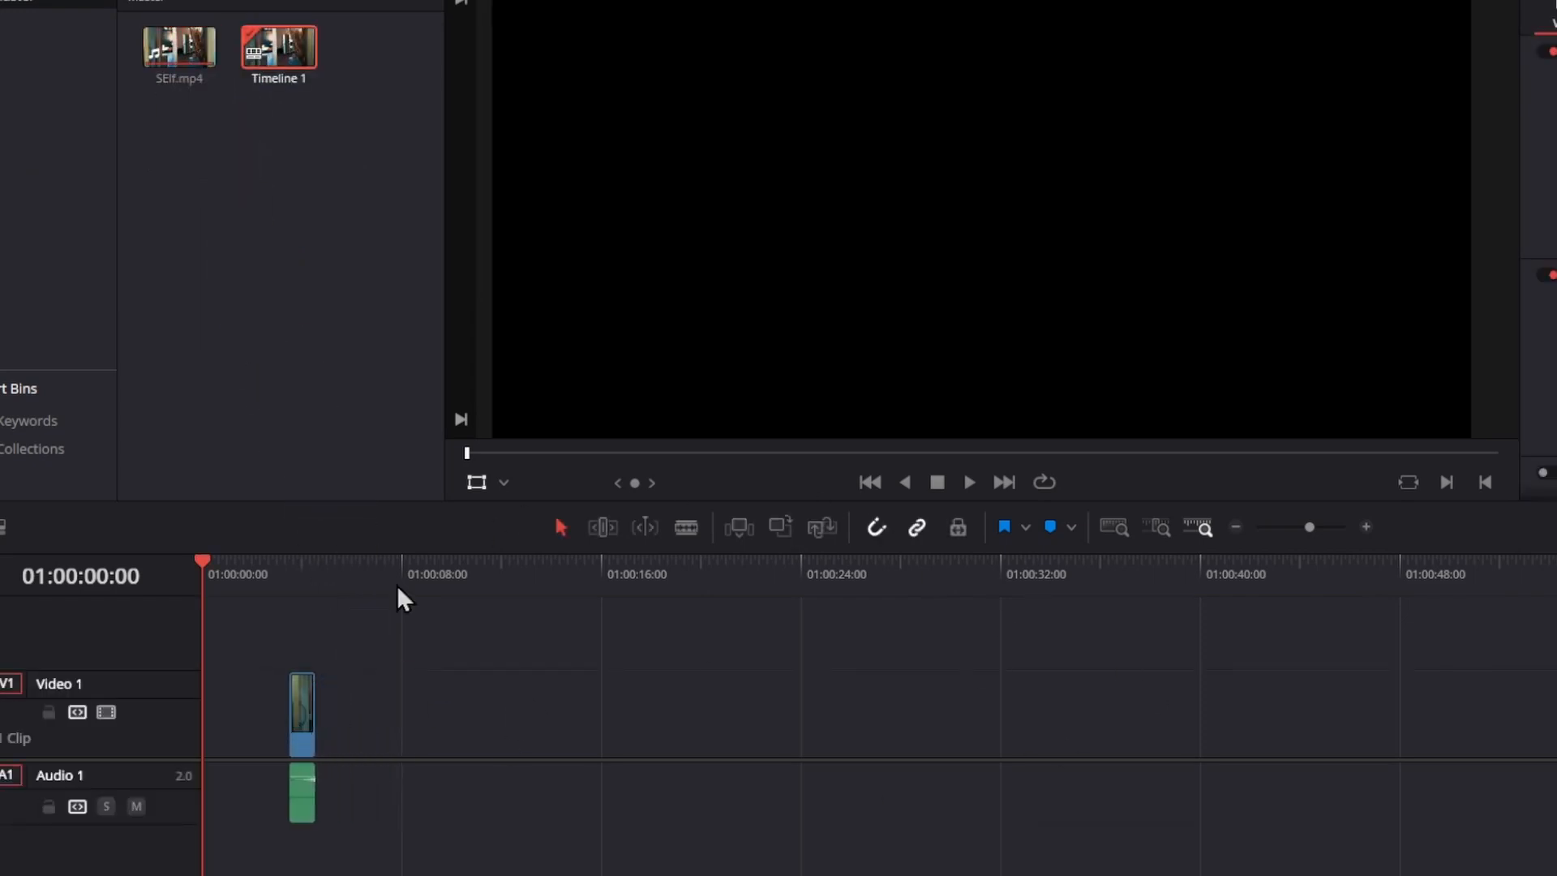
left_click(303, 707)
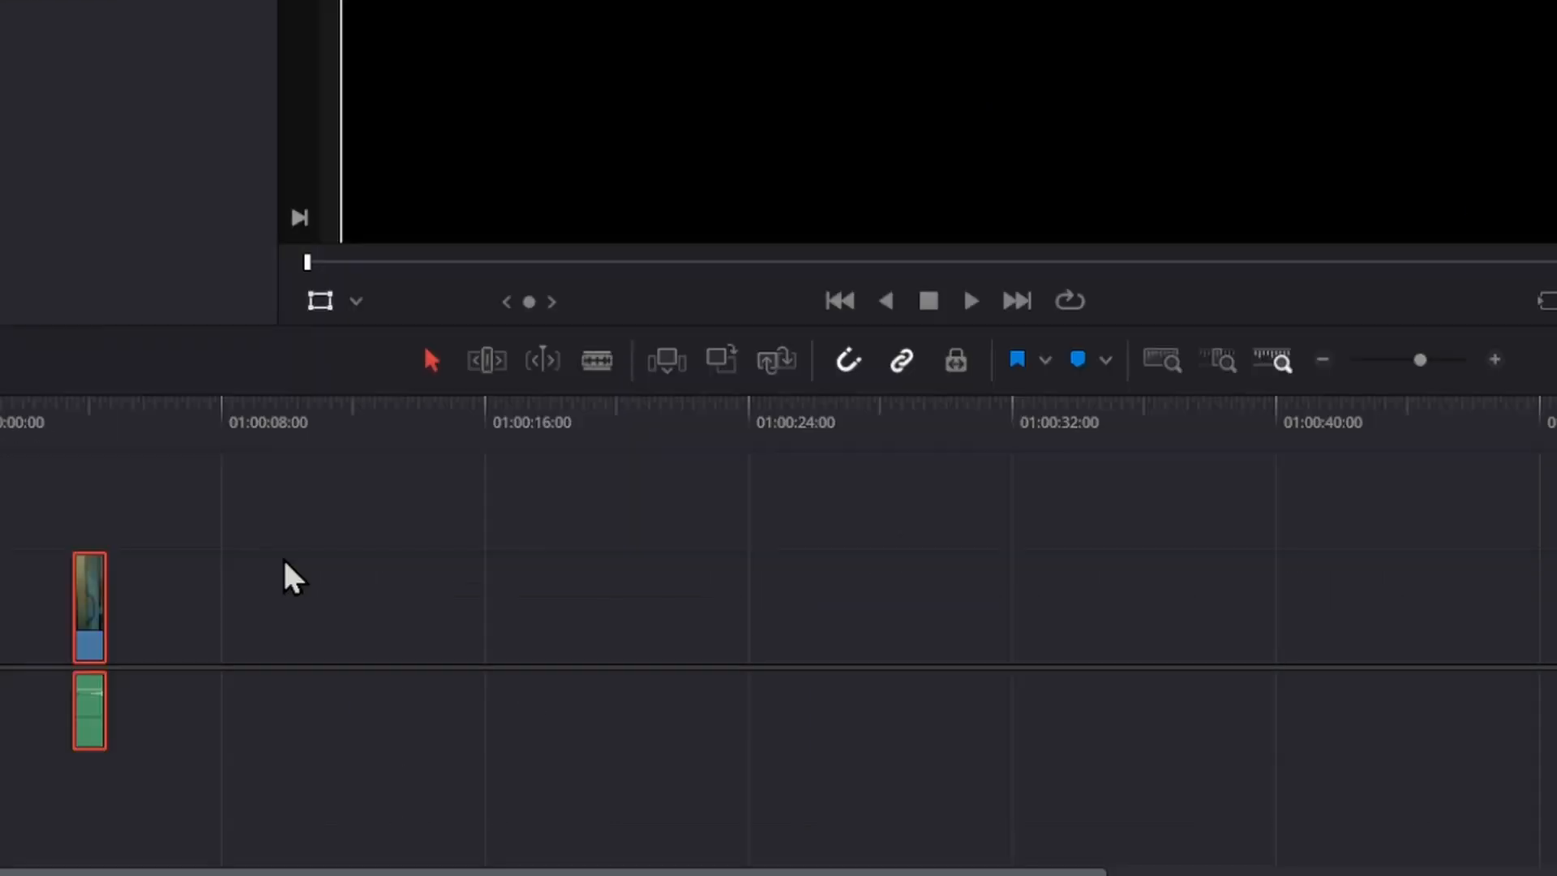
left_click(315, 306)
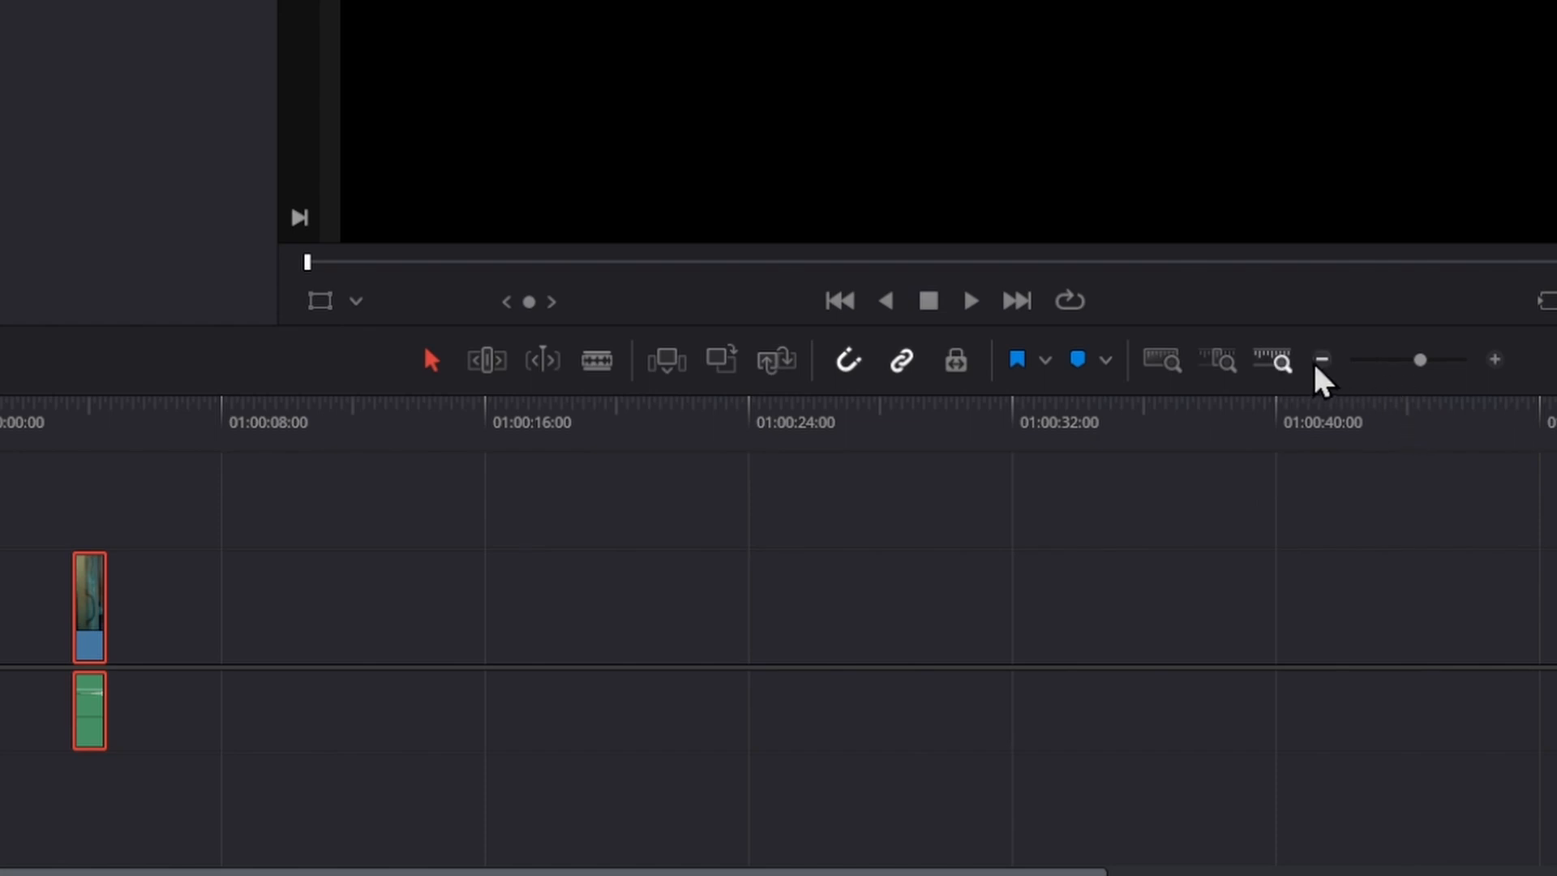
- Move the SElf.mp4 clip with its linked audio to the start of the timeline at 01:00:00:00
left_click(1494, 359)
left_click(1494, 360)
left_click(1494, 359)
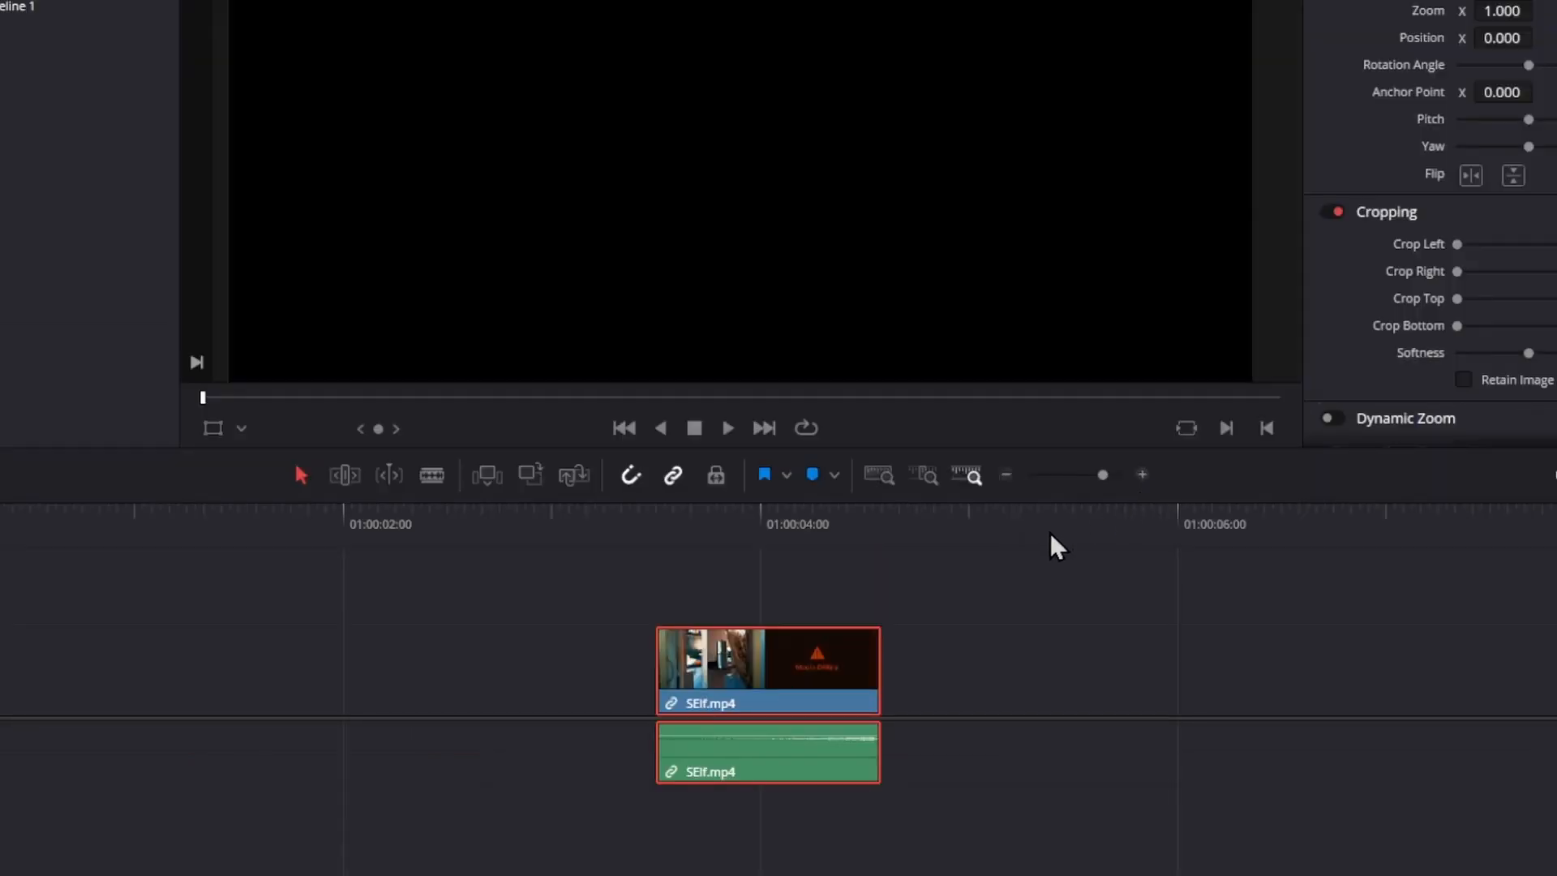
left_click_drag(794, 665, 73, 681)
left_click_drag(69, 684, 69, 684)
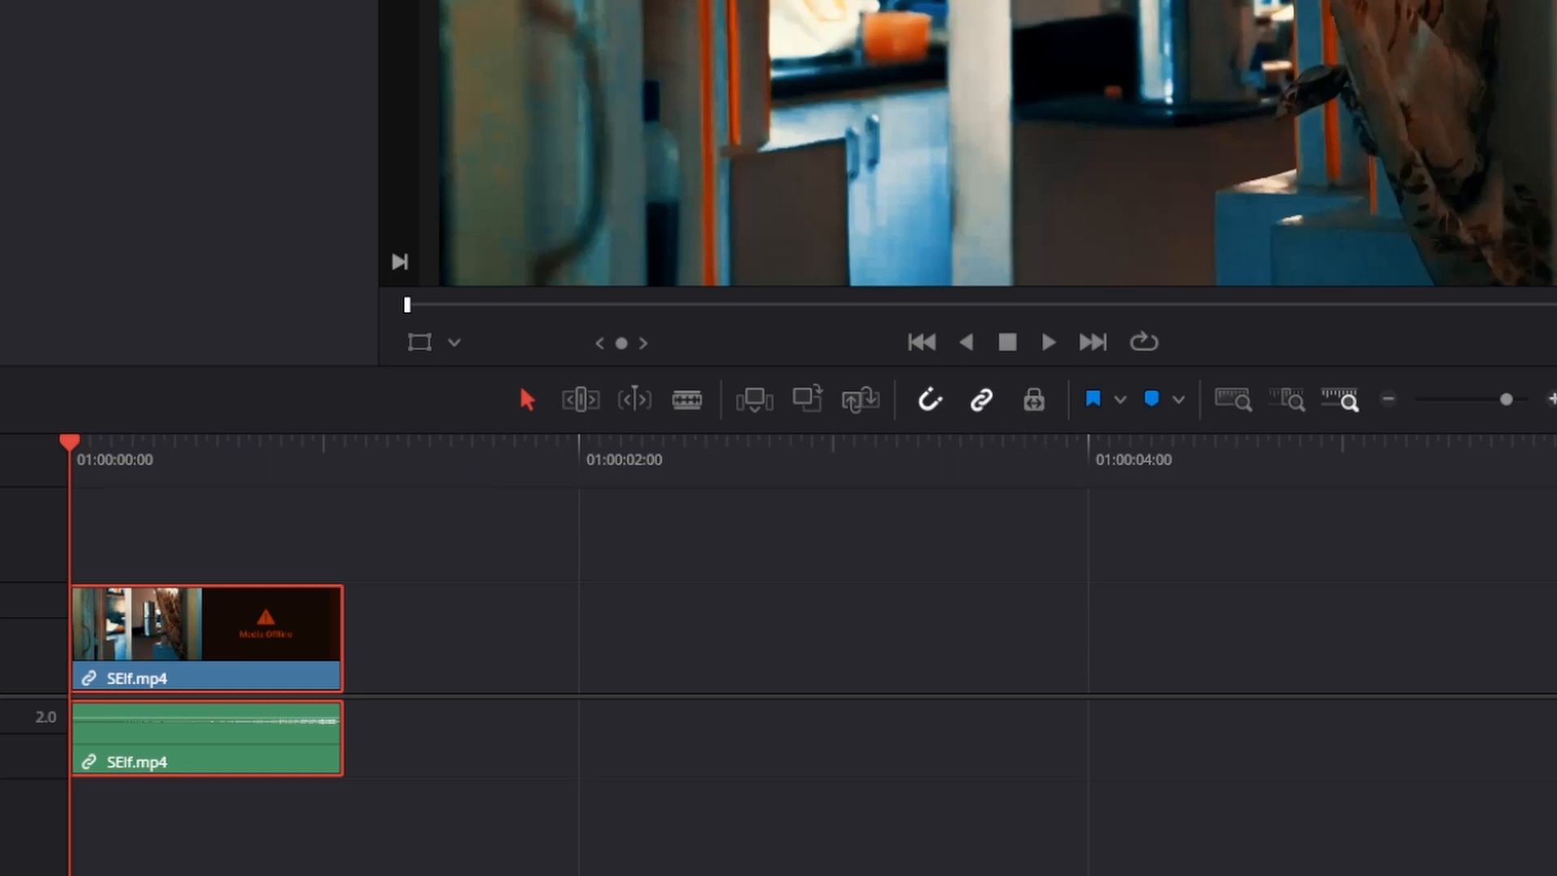
- Split the SElf.mp4 clip and its audio at 01:00:00:19, just before the offline footage, with the Blade tool
left_click(1552, 399)
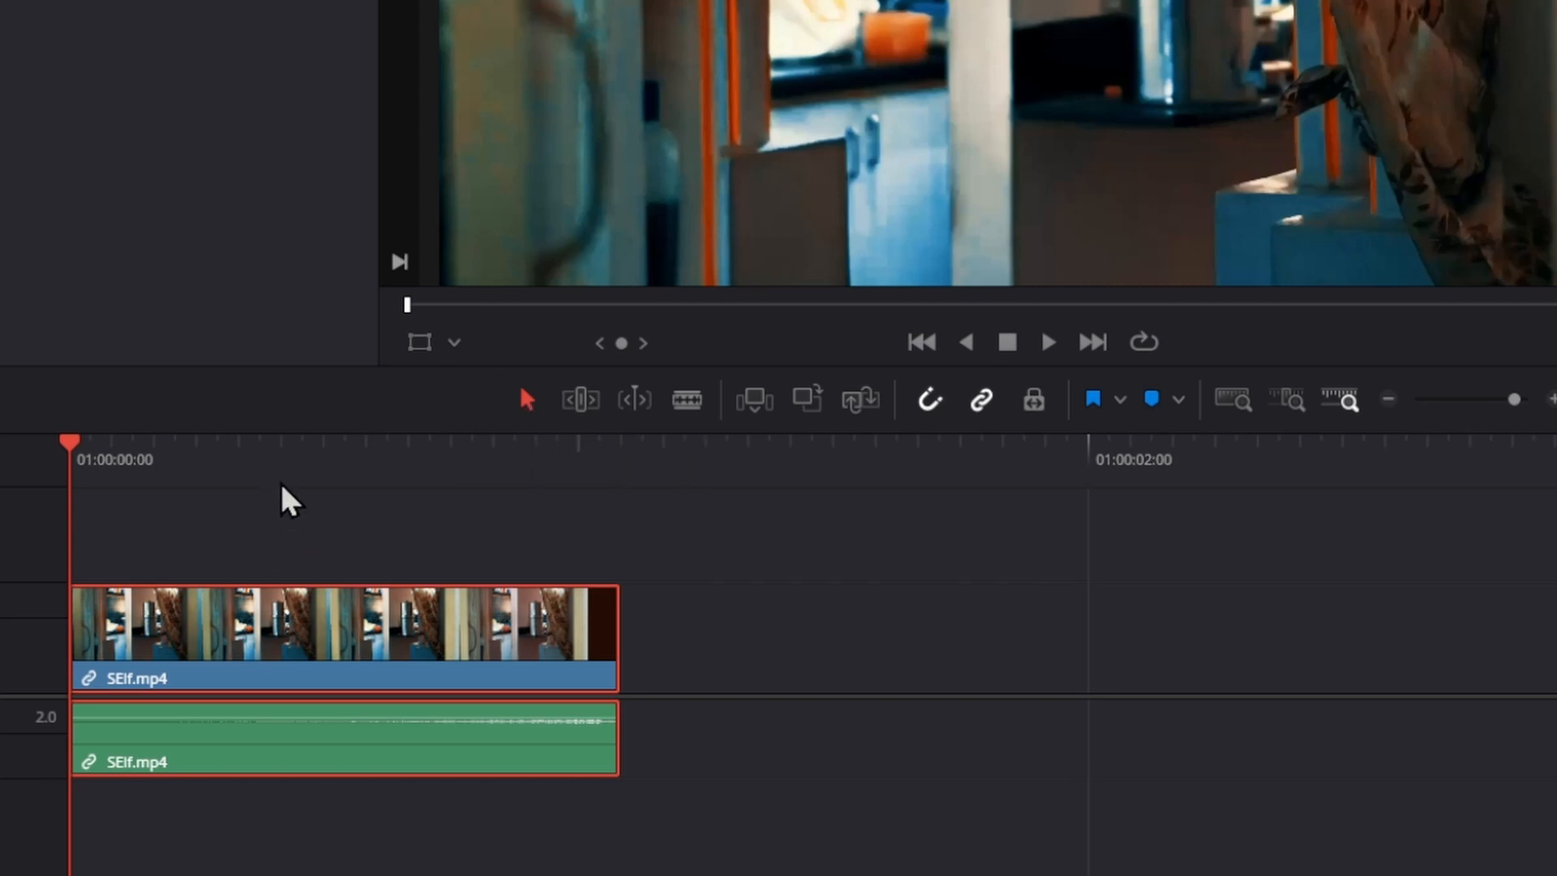
left_click(558, 464)
left_click_drag(557, 456, 525, 456)
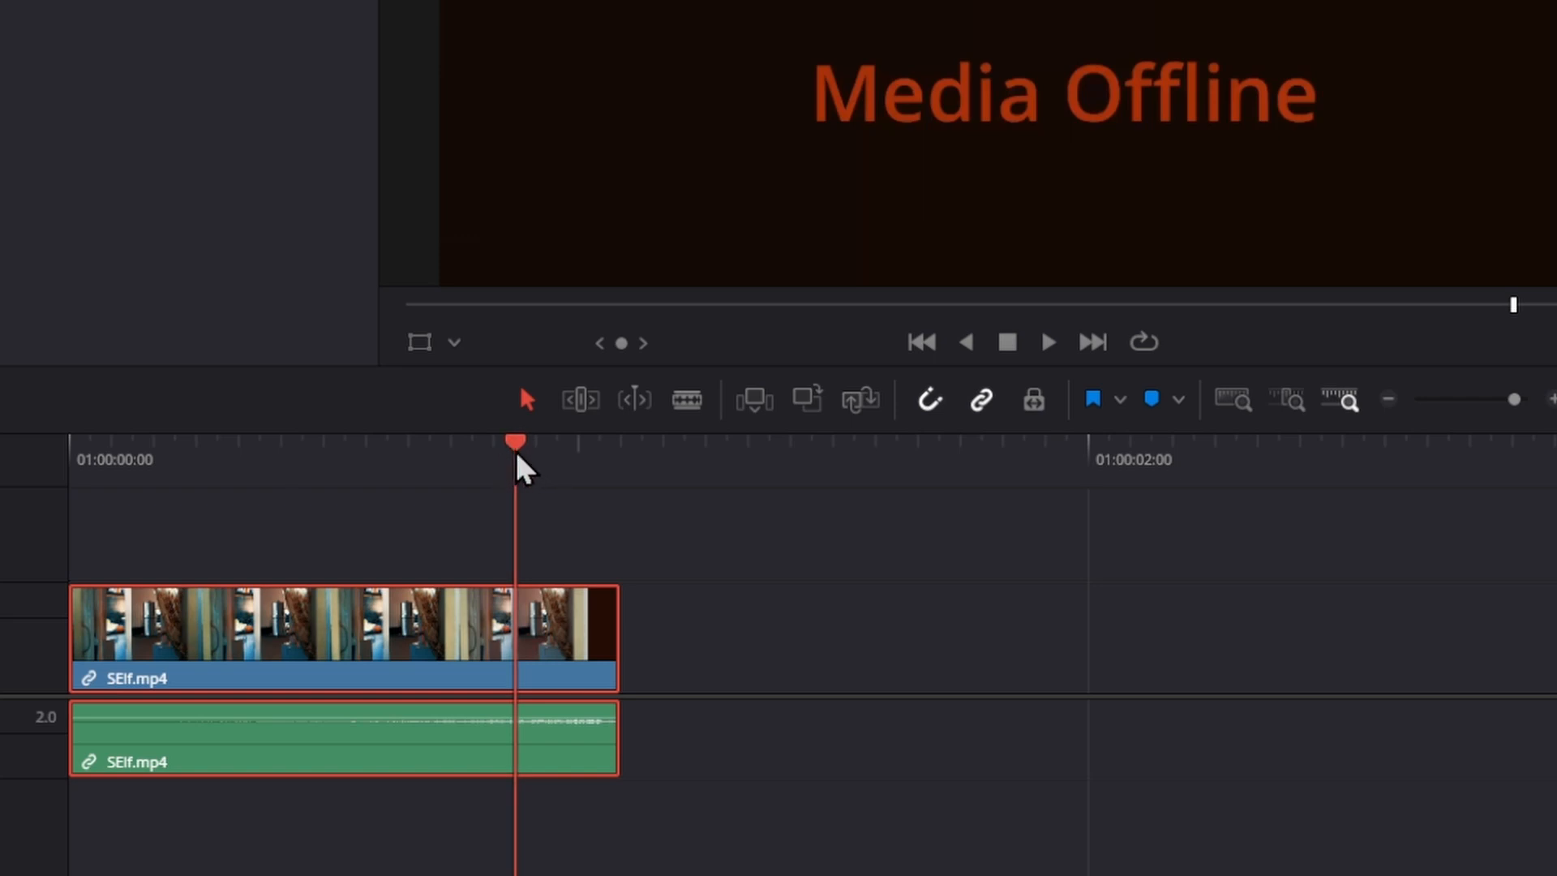
left_click_drag(515, 457, 468, 460)
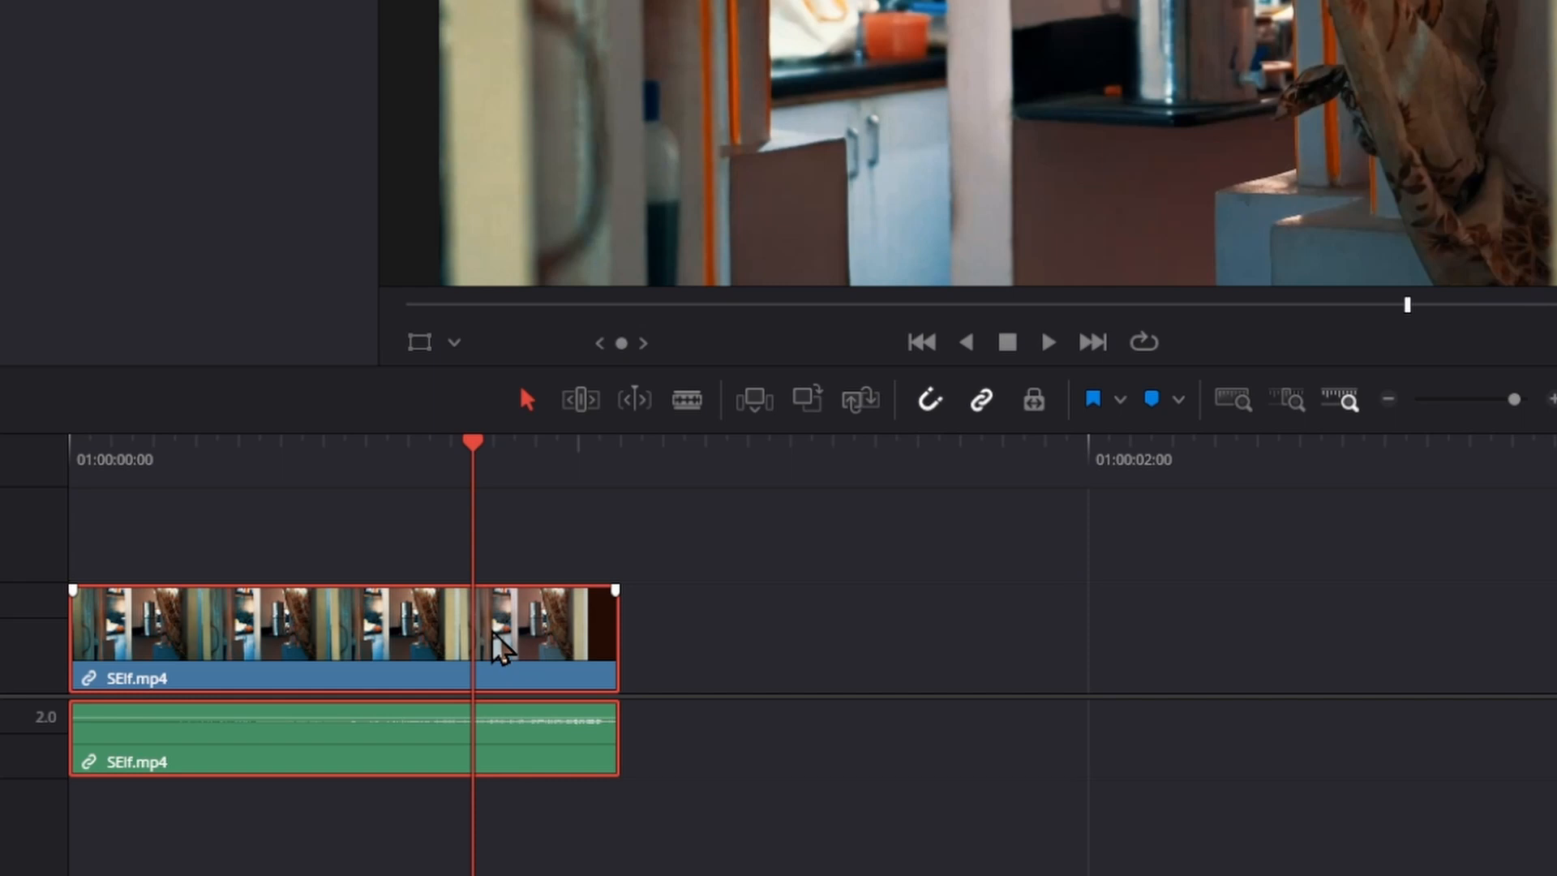
key("b")
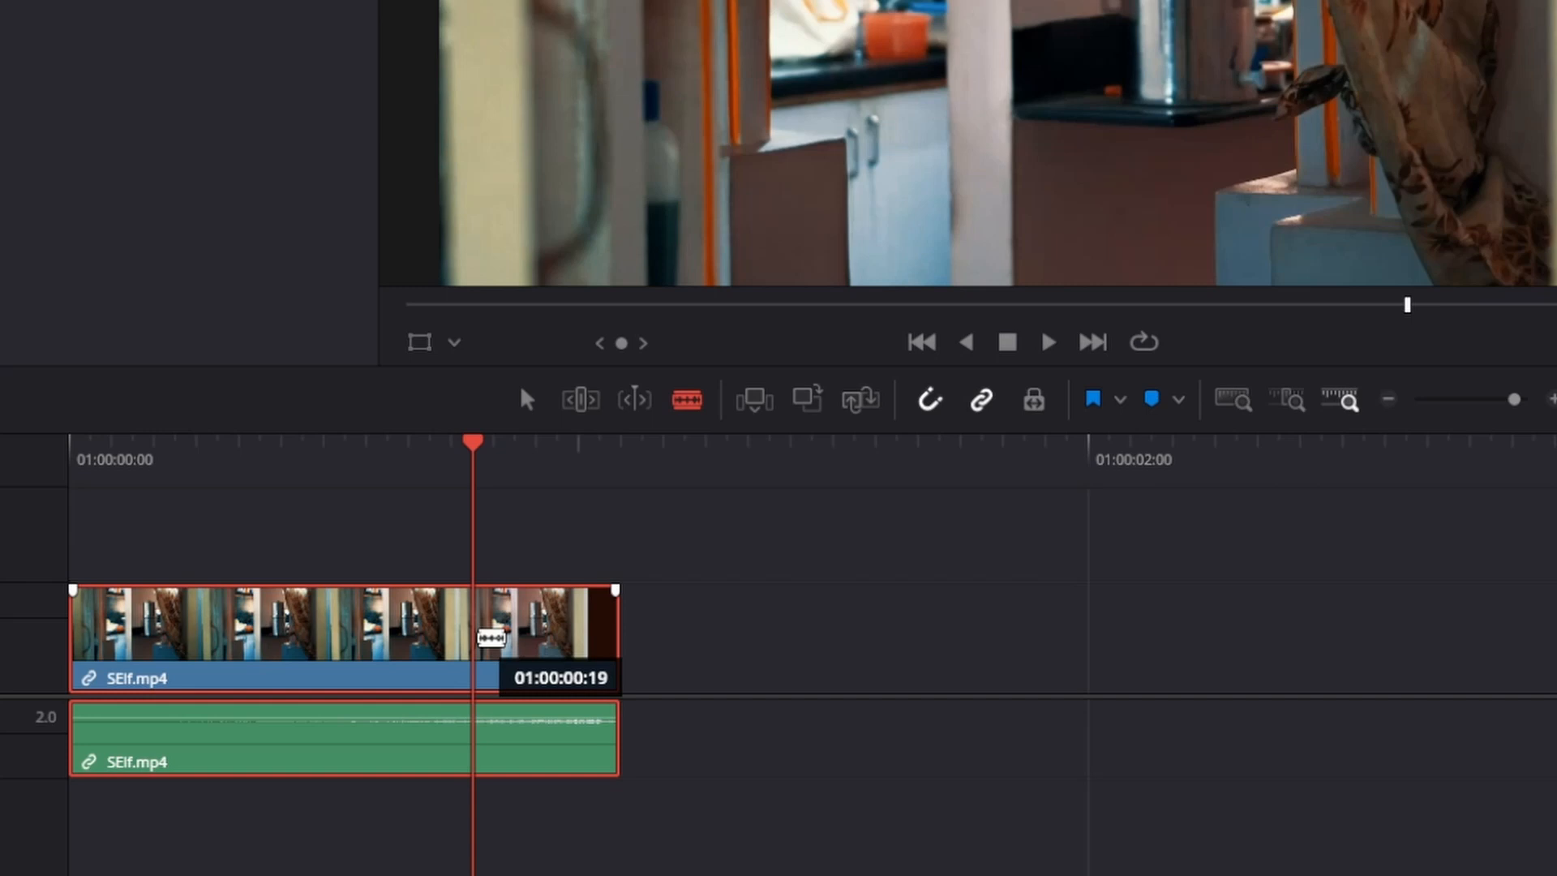
left_click(489, 638)
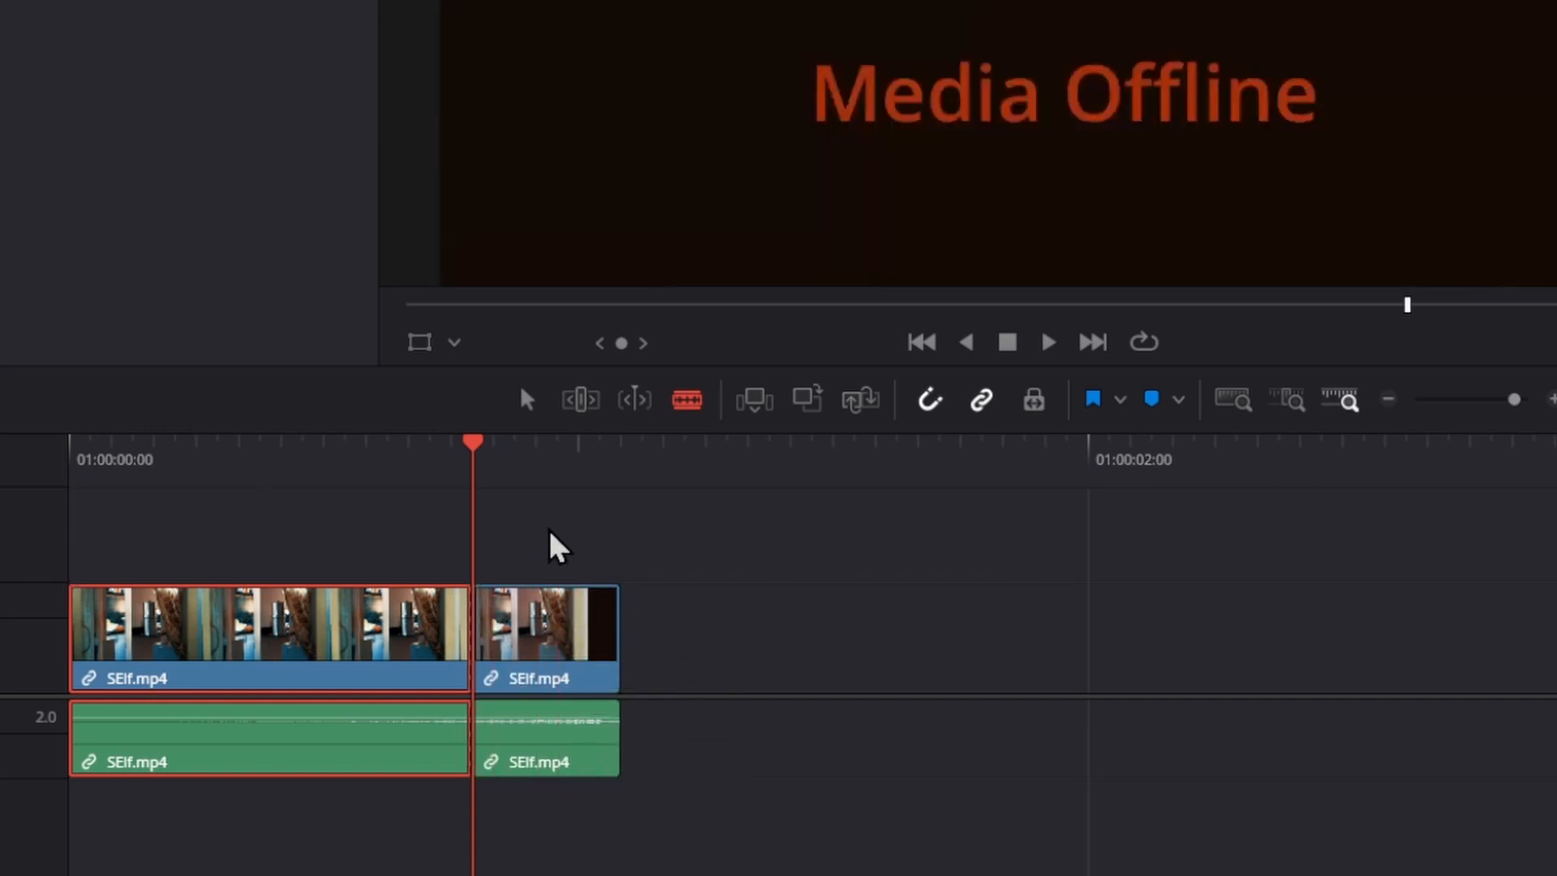
- Delete the video and audio segment after the cut at 01:00:00:19
key("a")
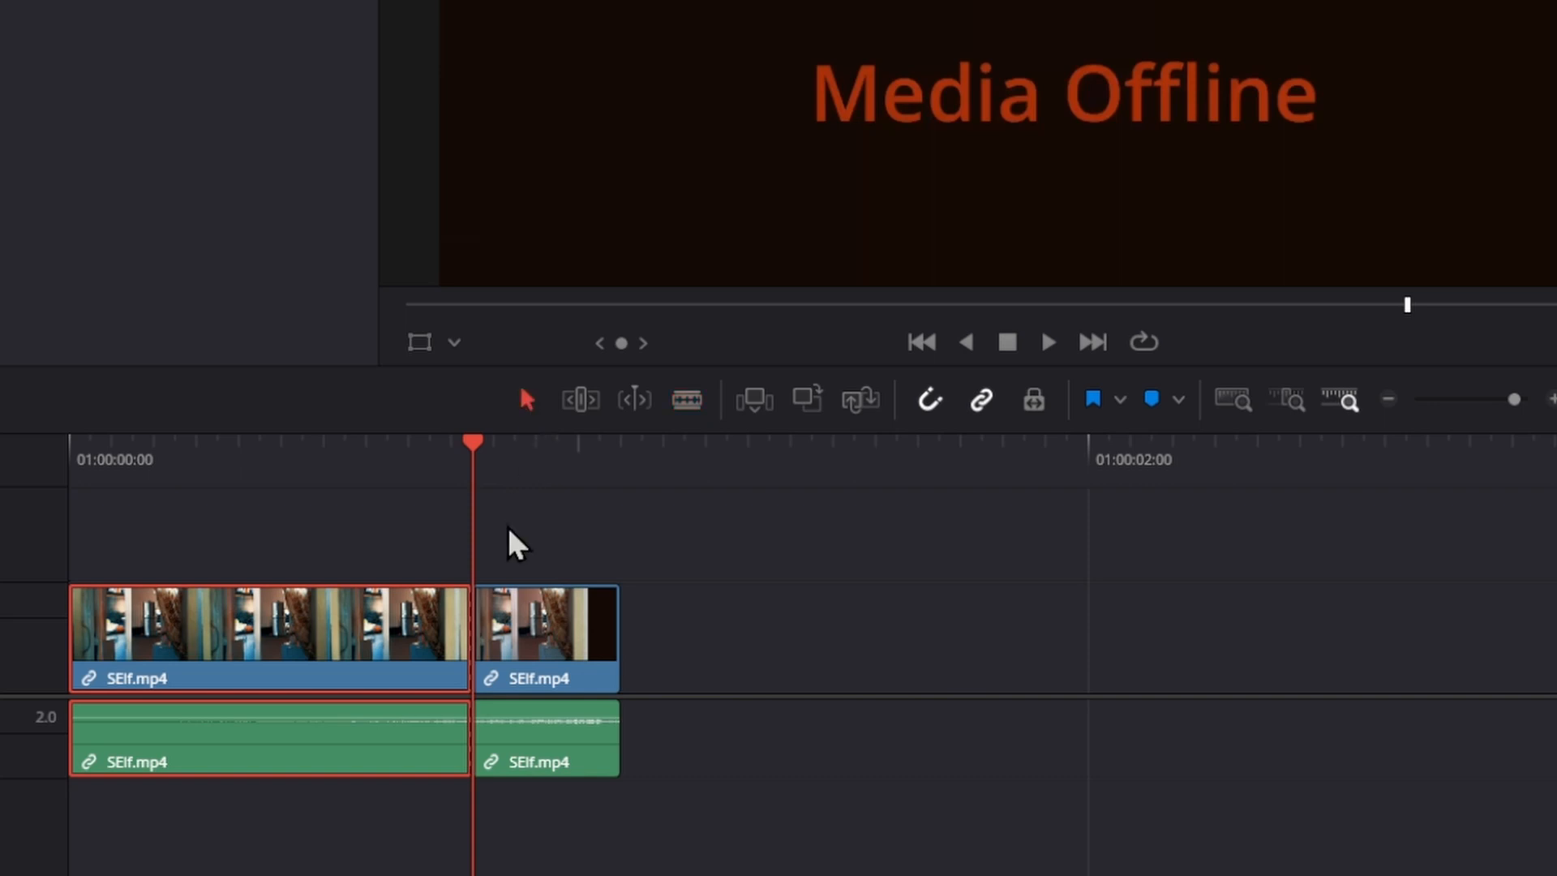
left_click_drag(510, 525, 641, 791)
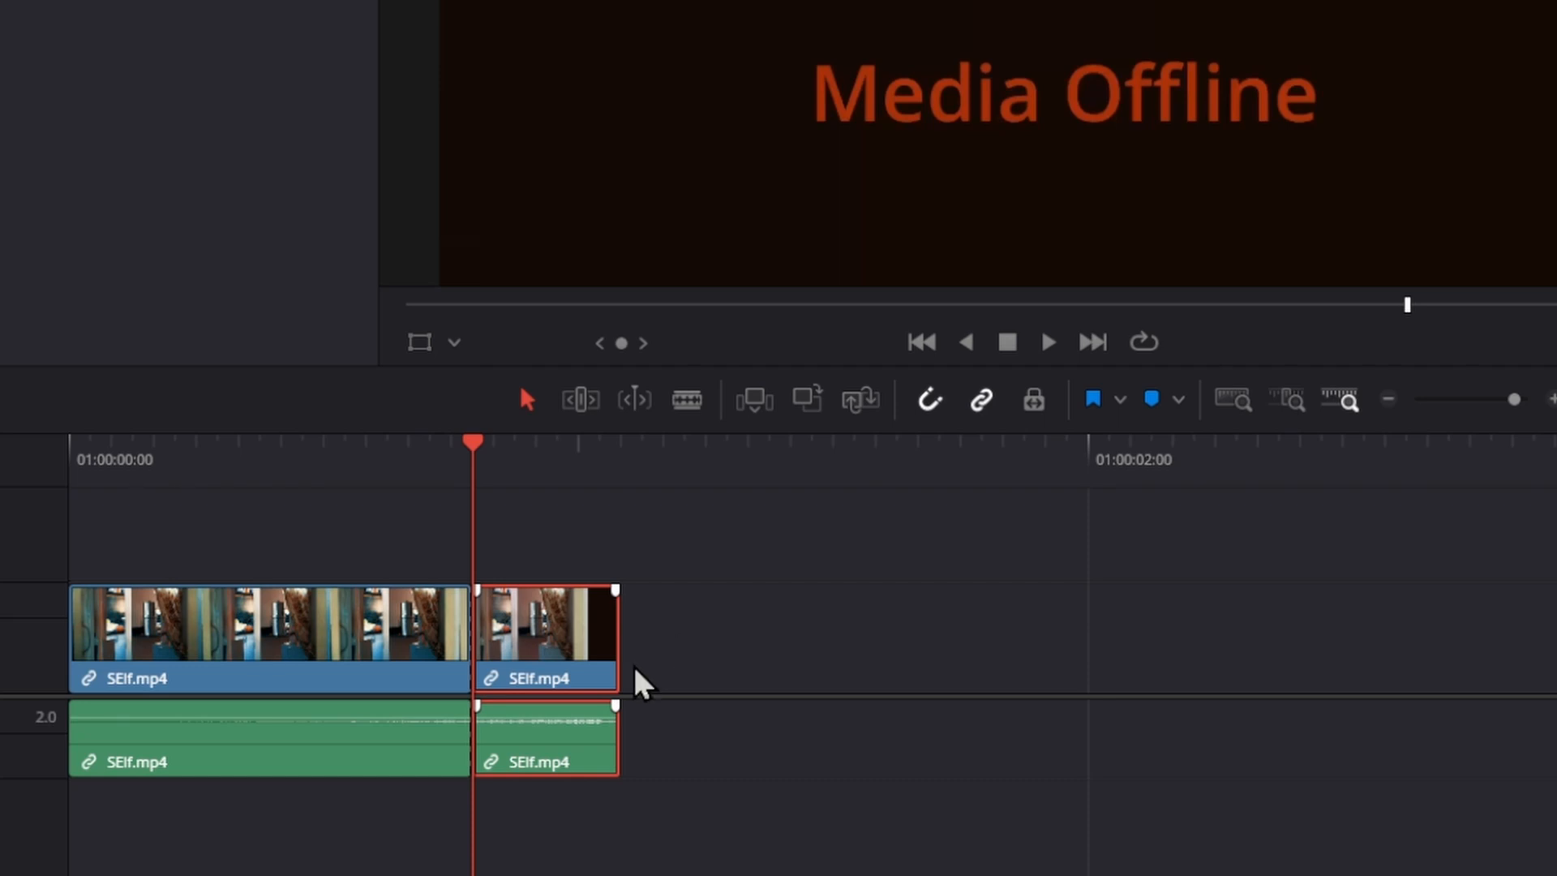
left_click_drag(567, 541, 618, 819)
key("Delete")
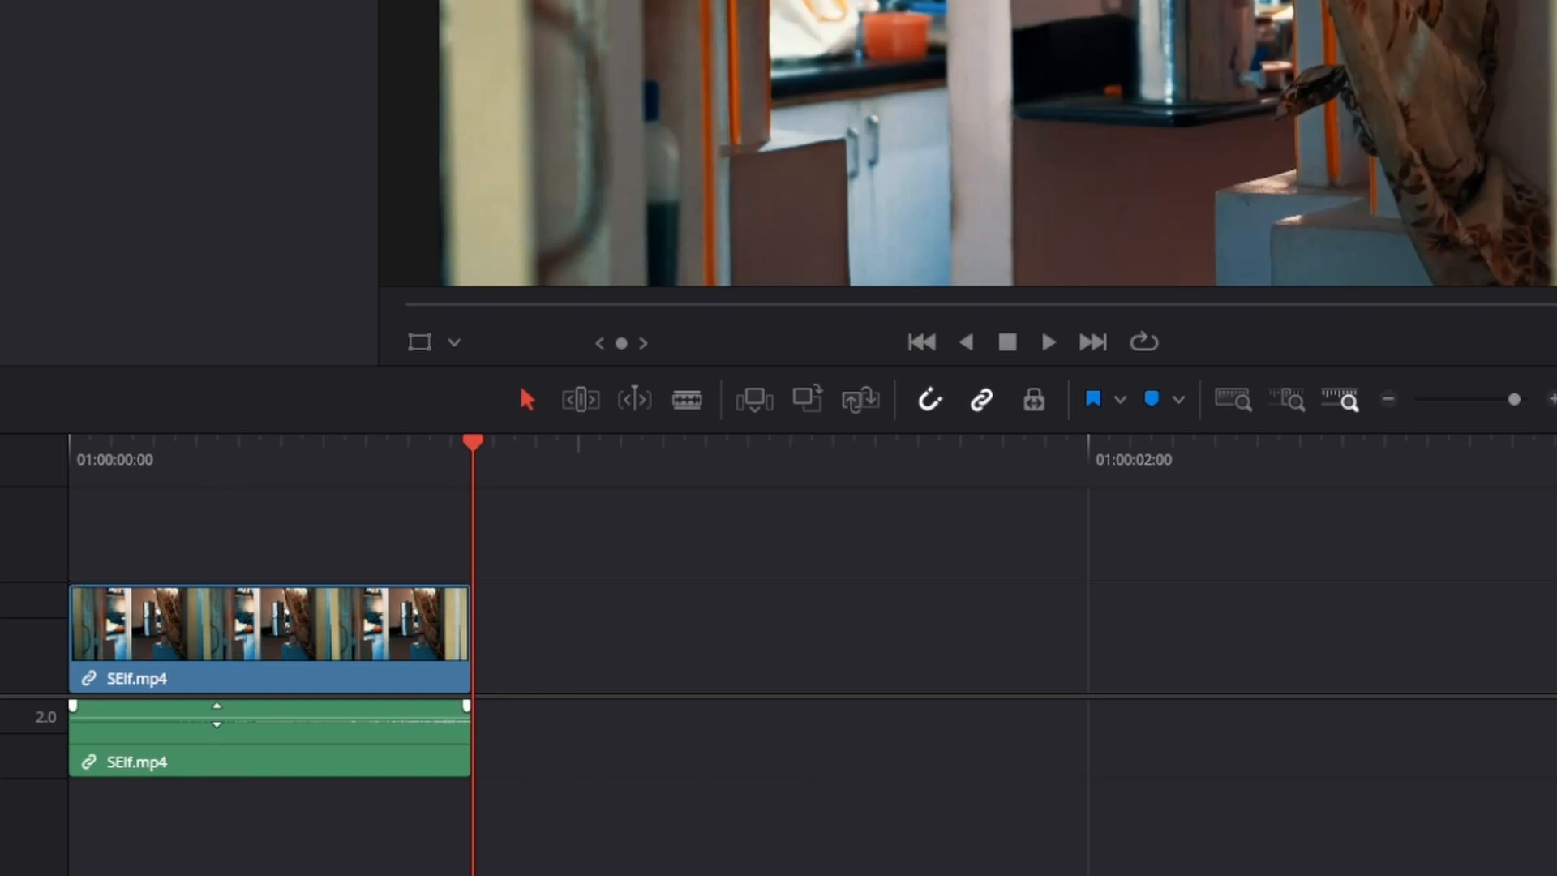
- Split the remaining SElf.mp4 clip at 01:00:00:08 and again at 01:00:00:13 with the Blade tool
left_click(238, 452)
key("b")
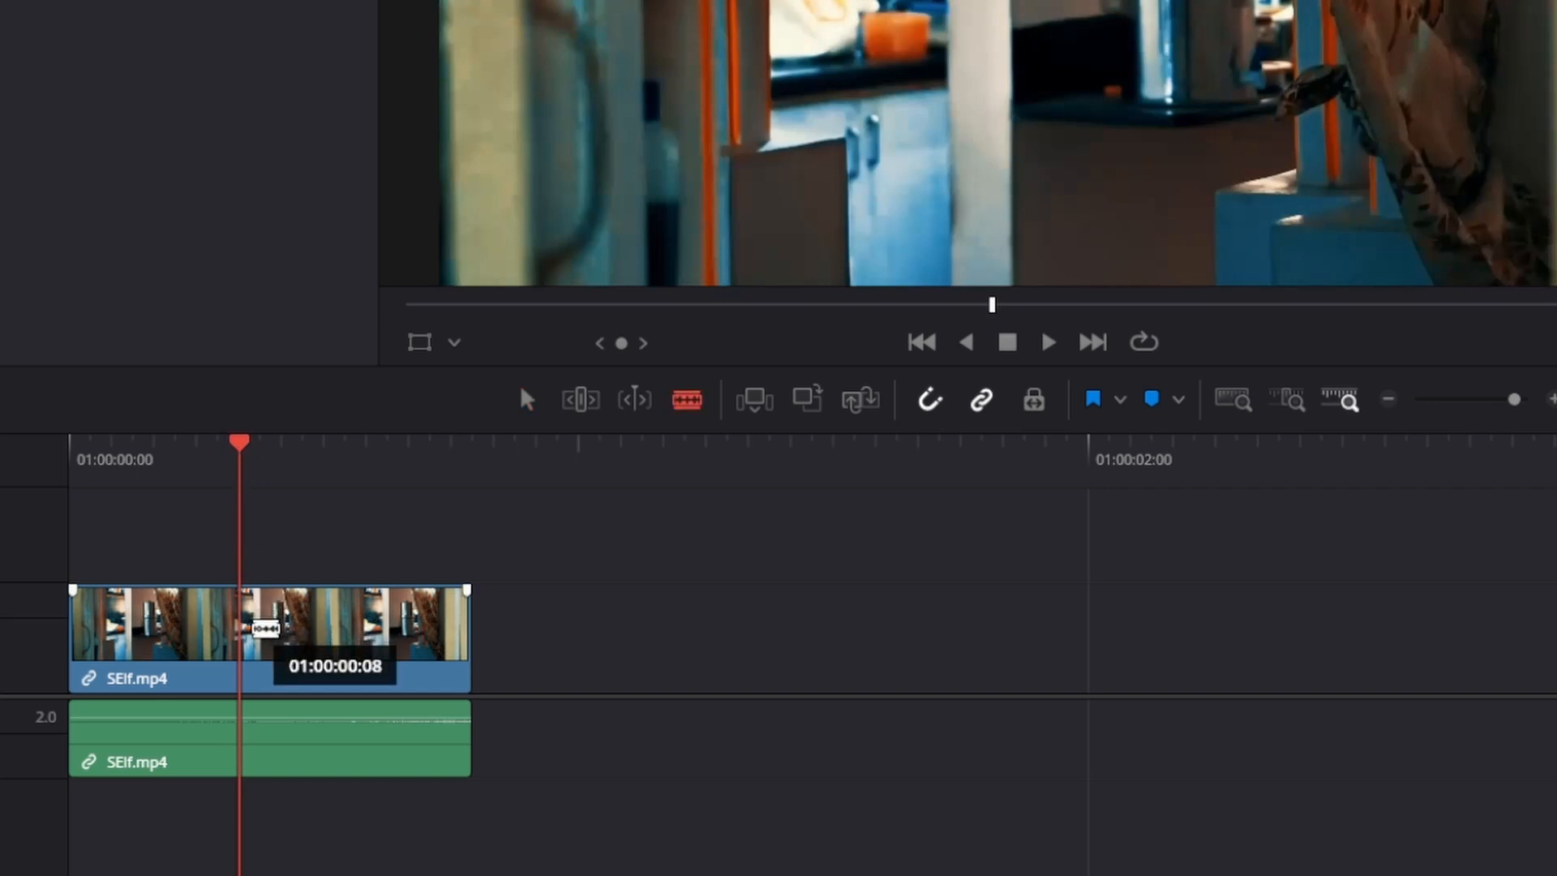
left_click(682, 402)
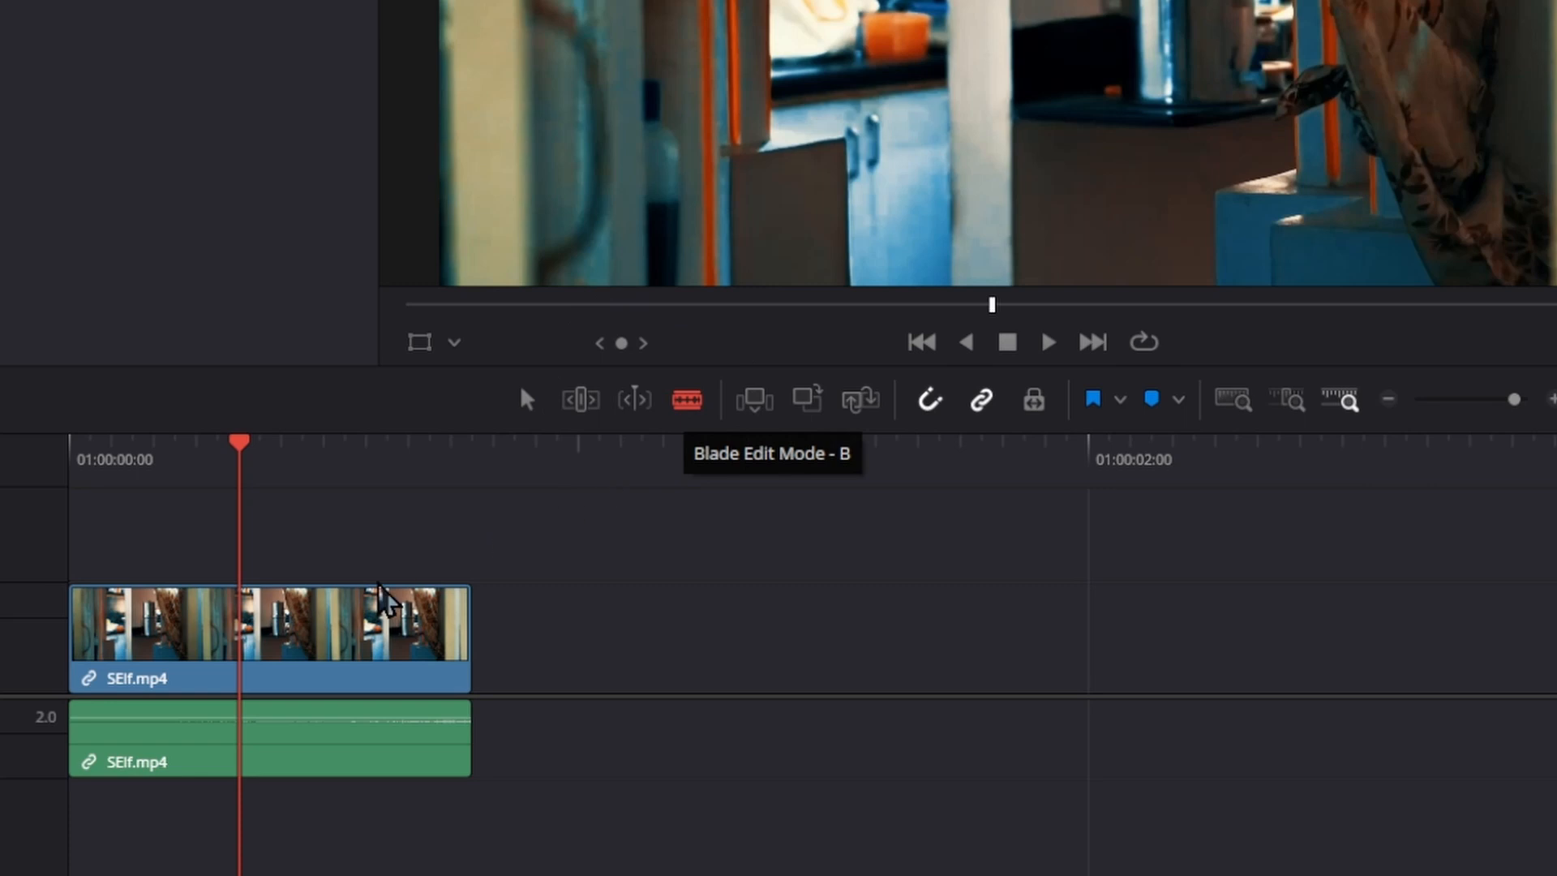
left_click(251, 647)
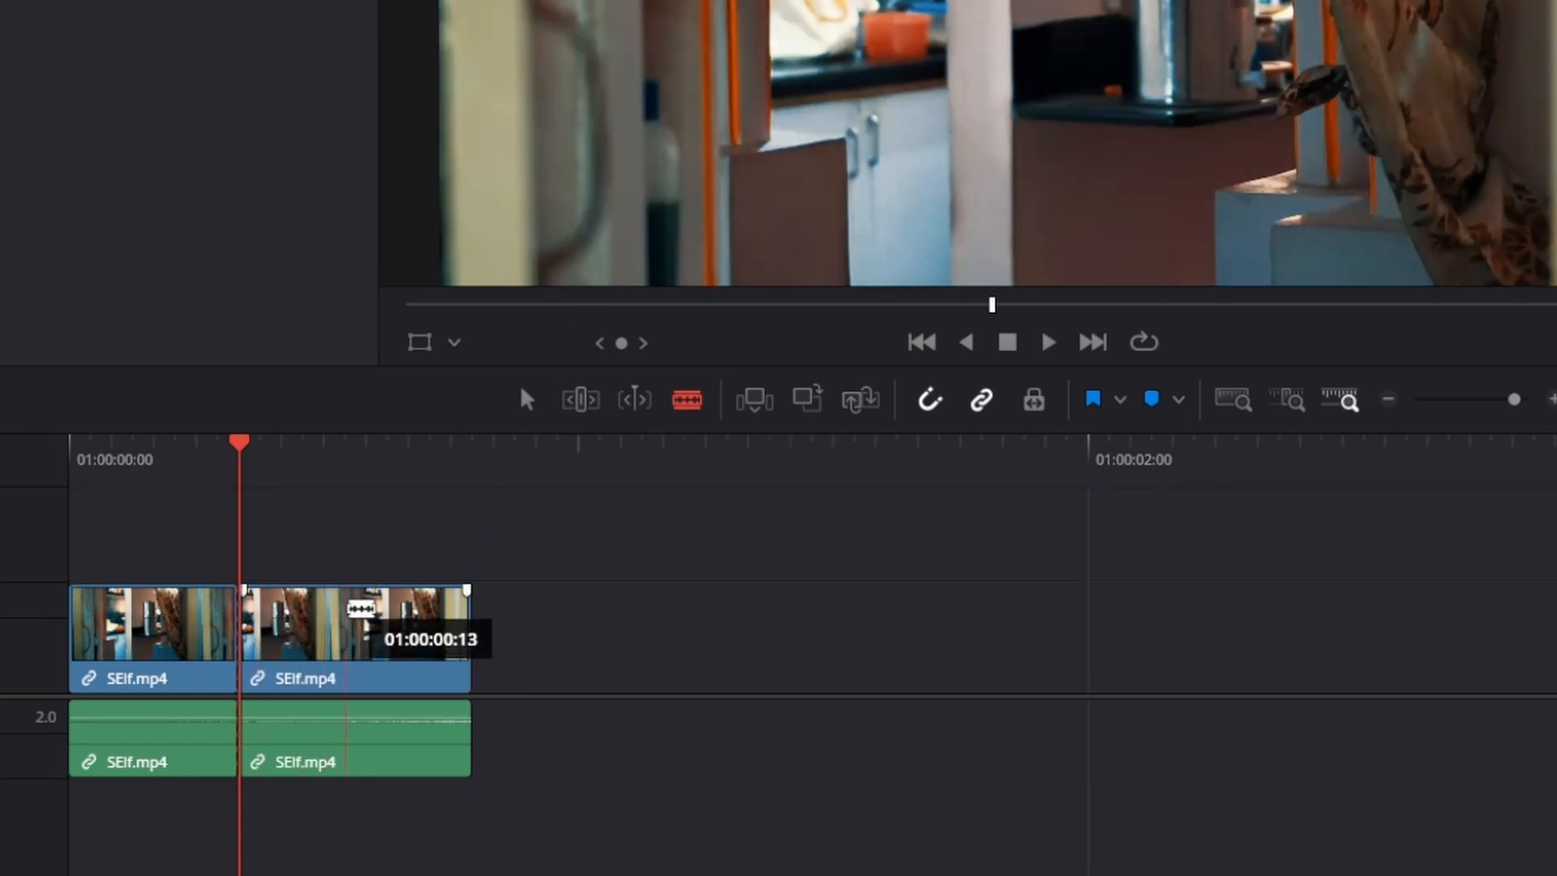
left_click(344, 624)
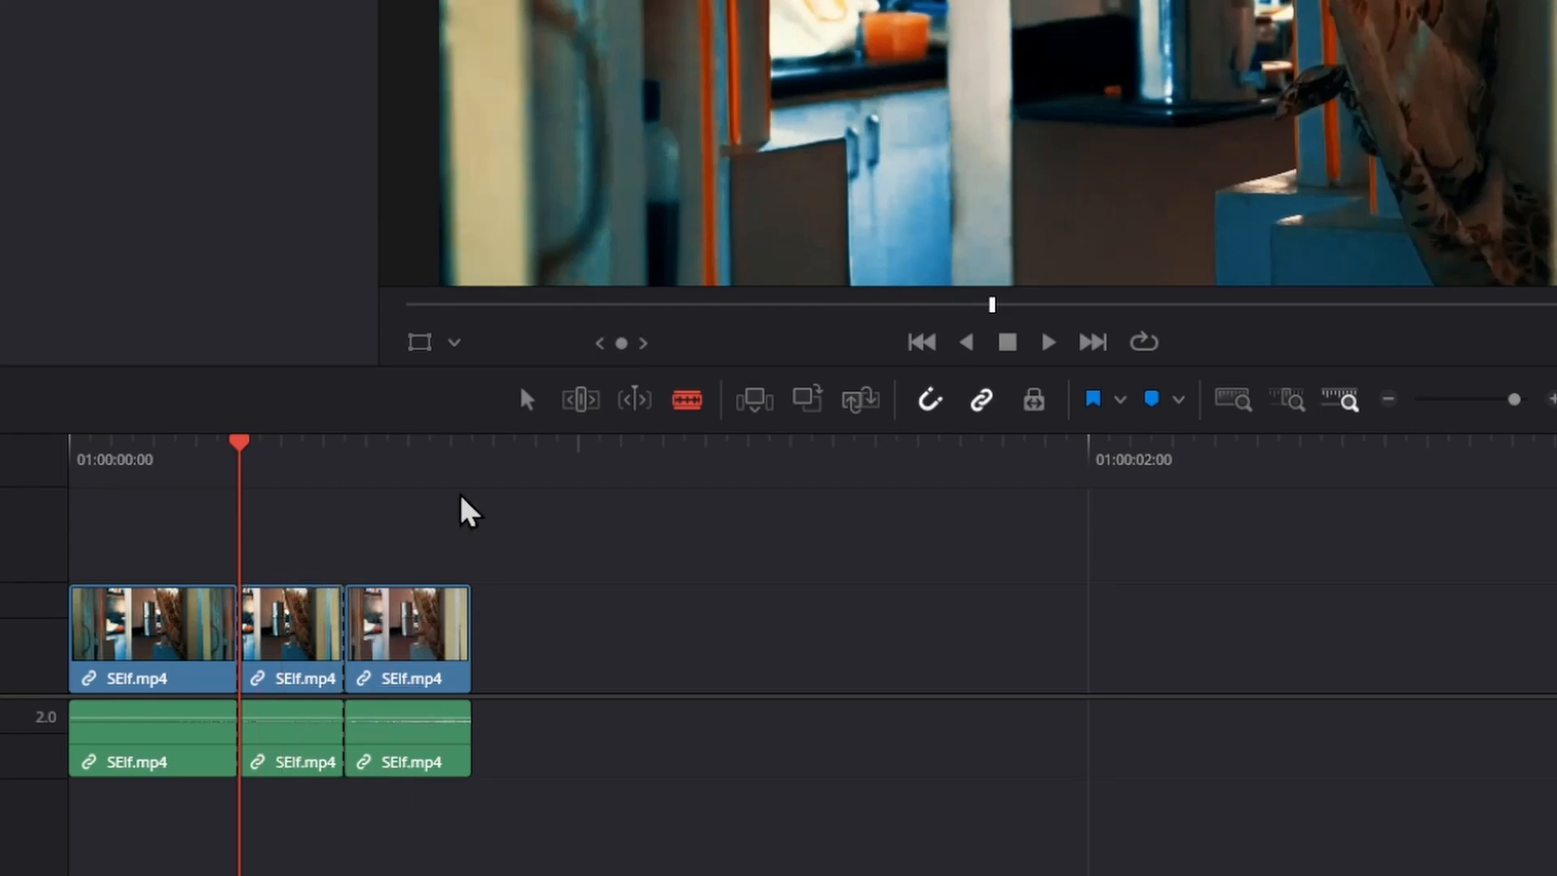
- Ripple-delete the middle SElf.mp4 segment between the two cuts, closing the gap between the outer segments
left_click(527, 411)
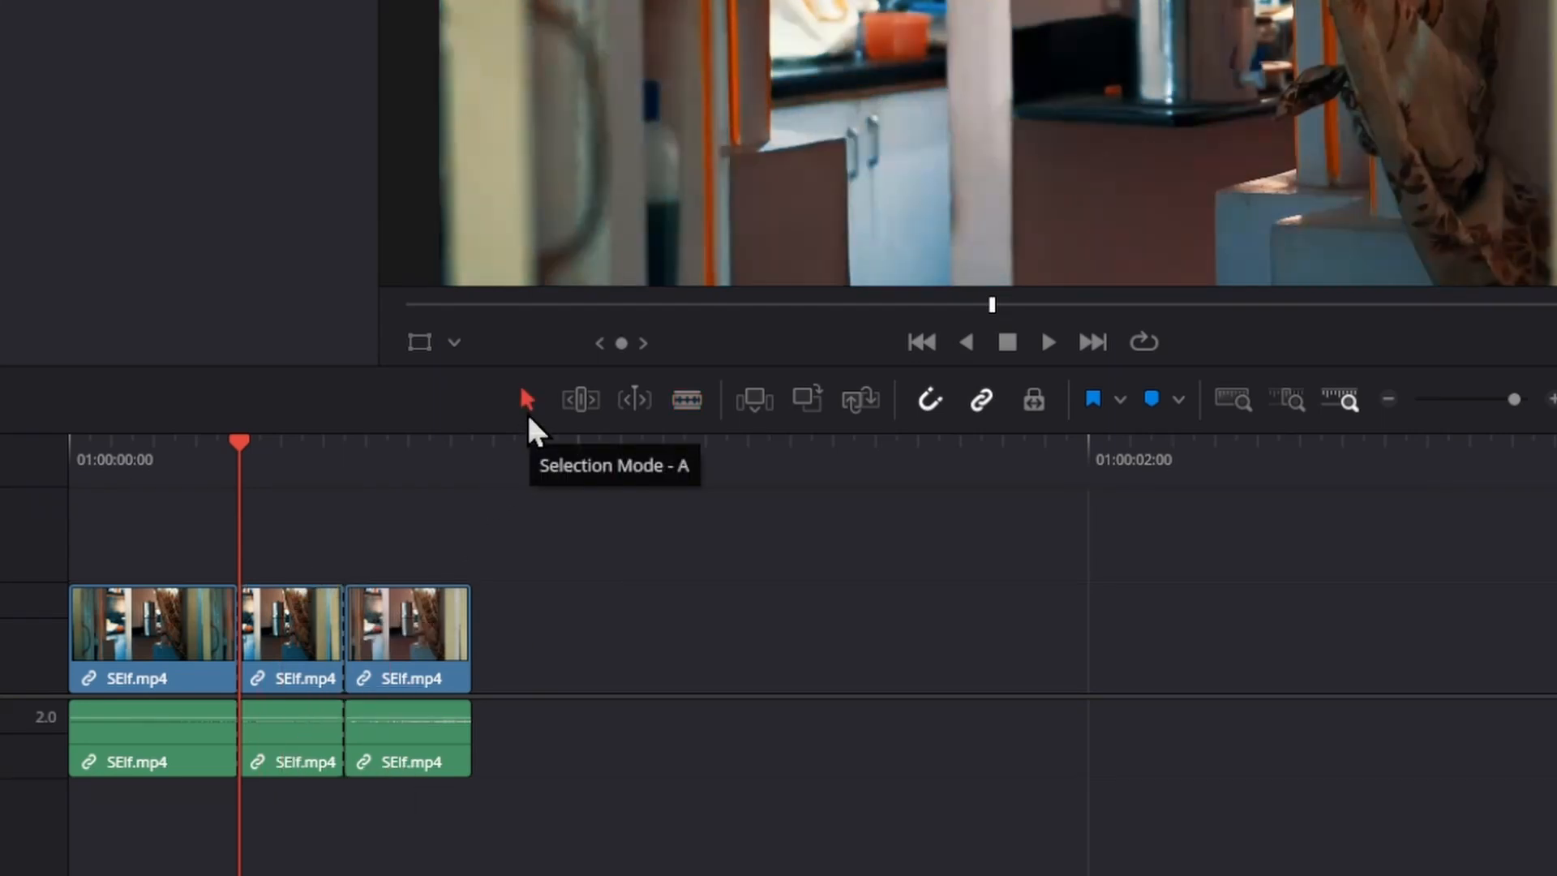
left_click(285, 629)
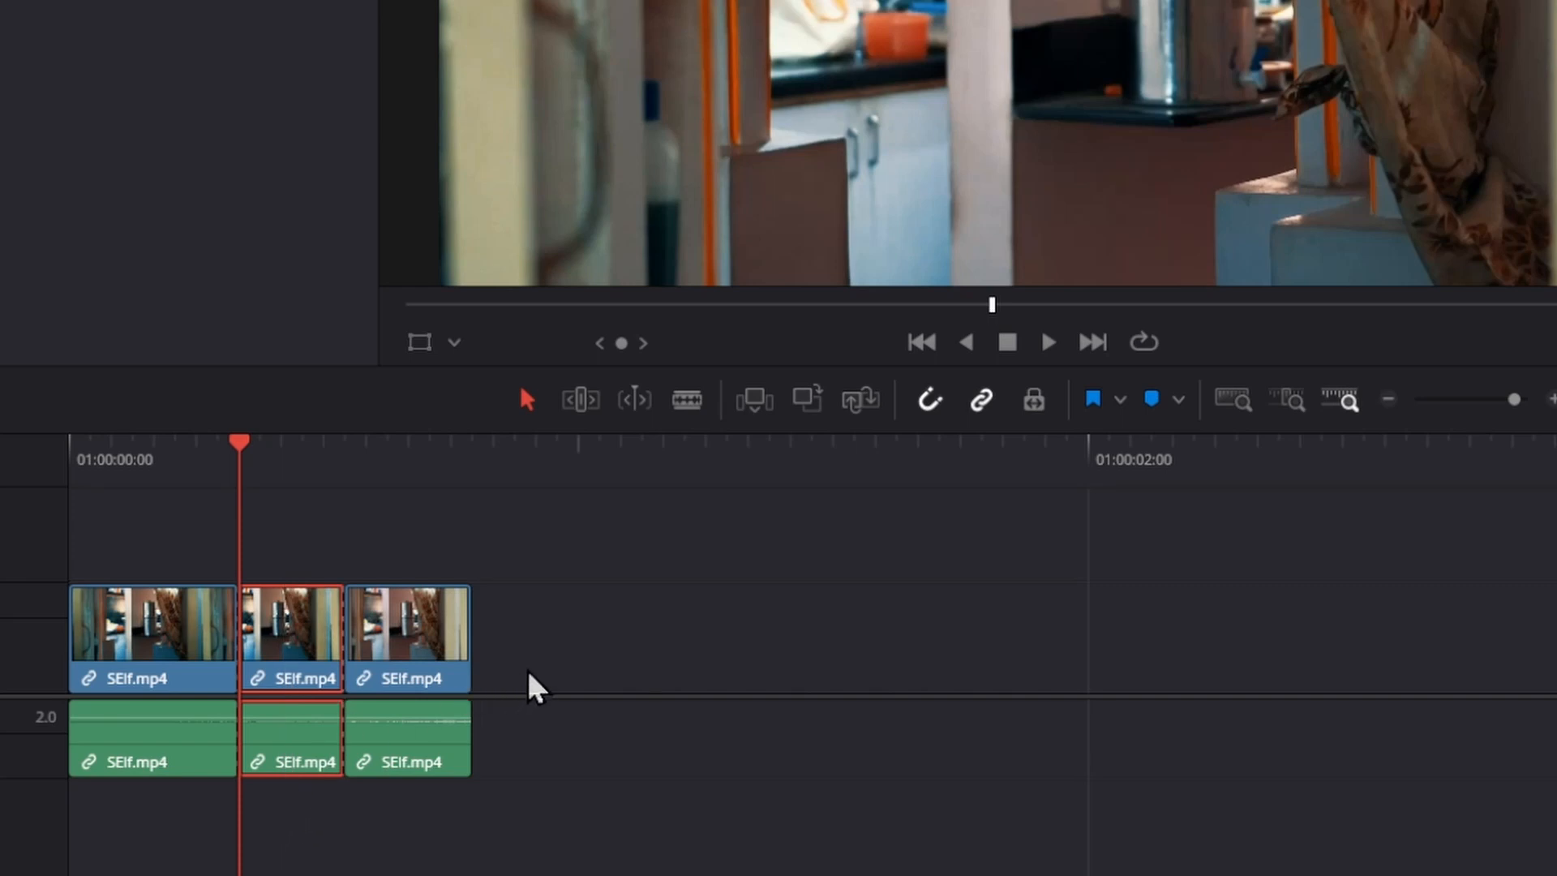
key("Delete")
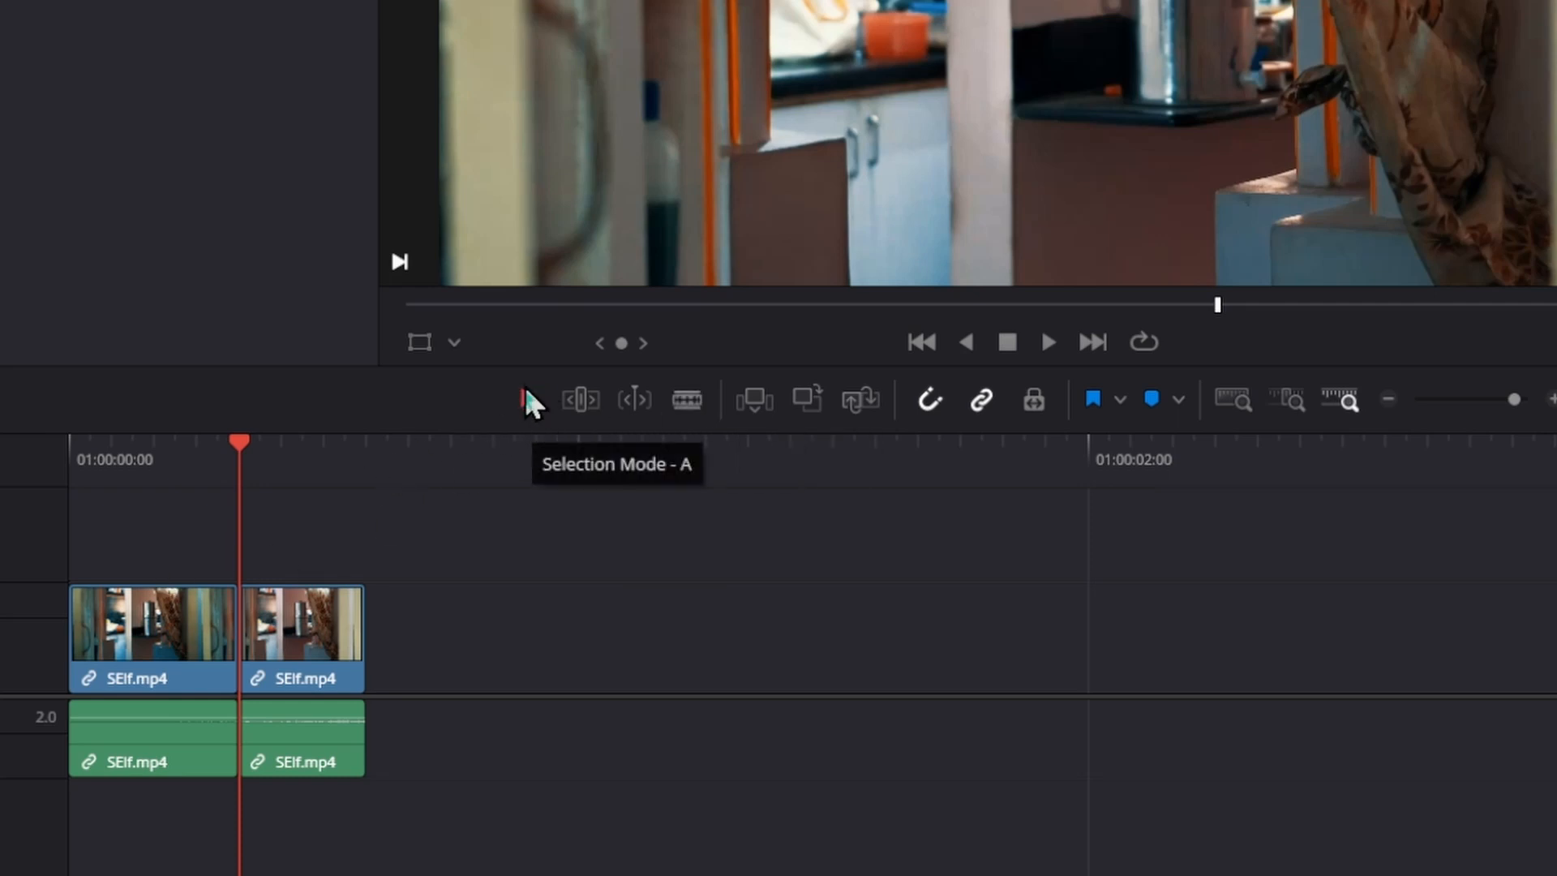
left_click_drag(130, 539, 302, 800)
left_click(443, 750)
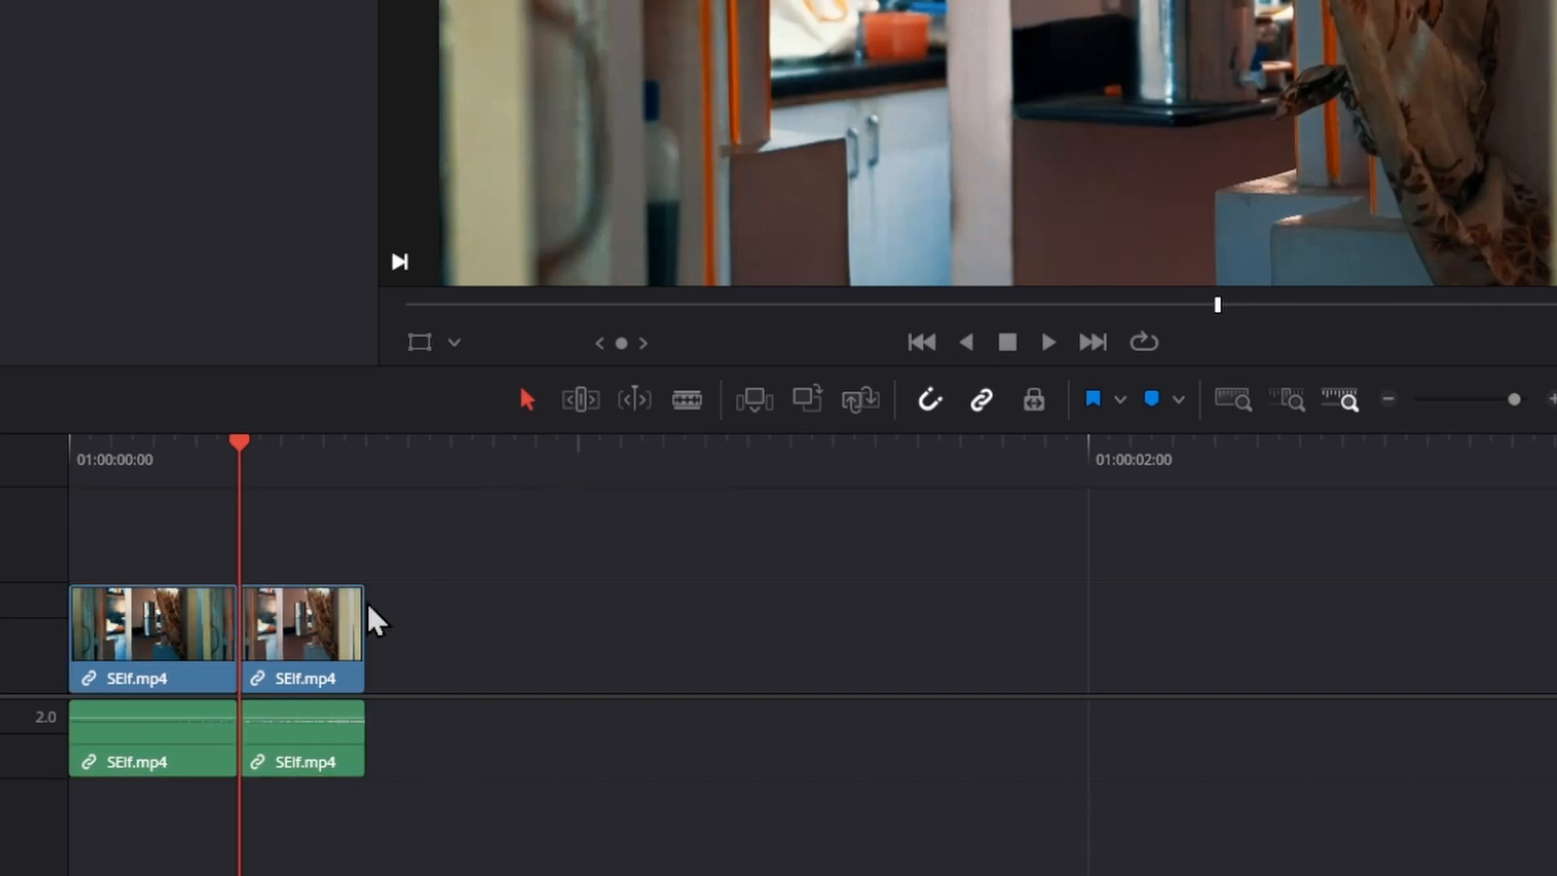